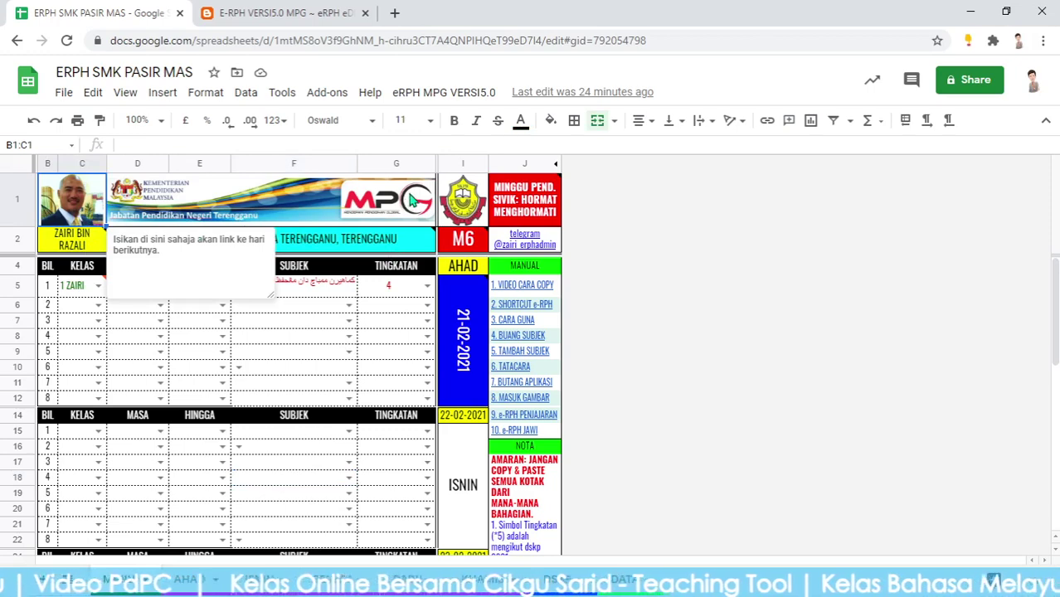
{"action": "left_click", "coordinate": [477, 218]}
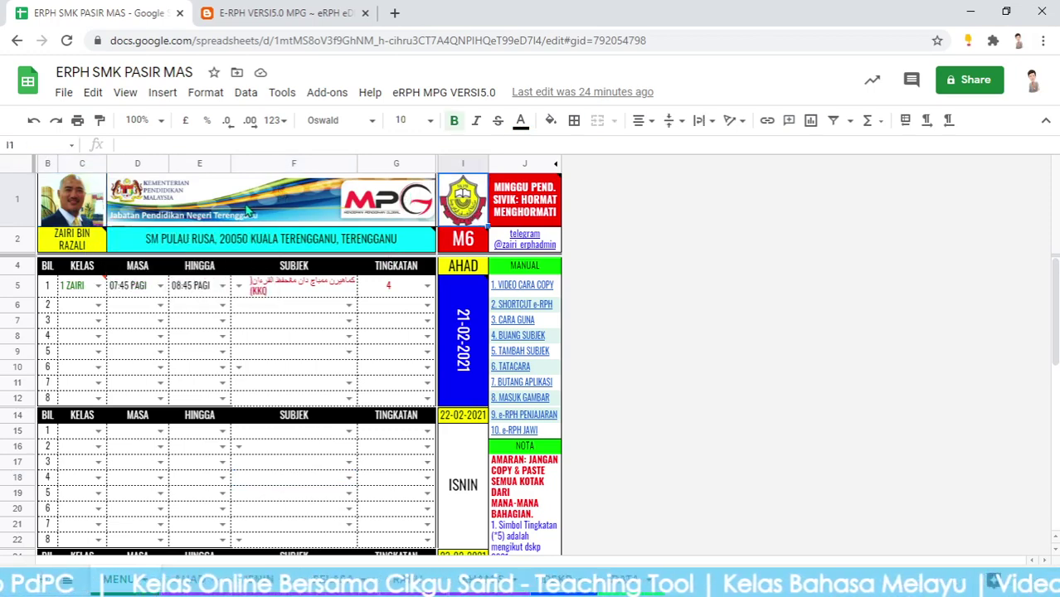
{"action": "left_click", "coordinate": [280, 193]}
{"action": "left_click", "coordinate": [191, 242]}
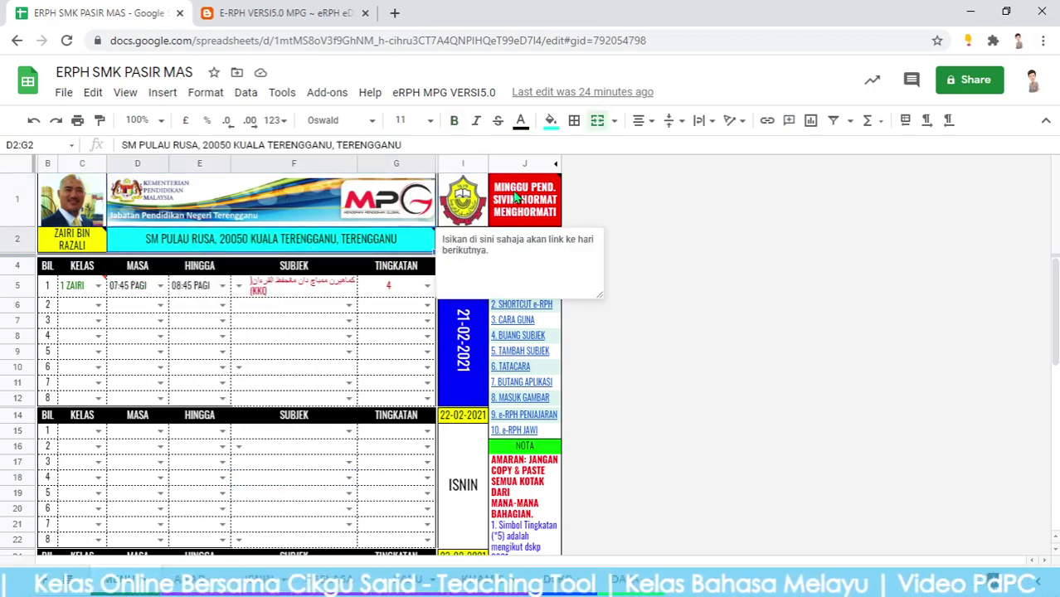
{"action": "left_click", "coordinate": [469, 203]}
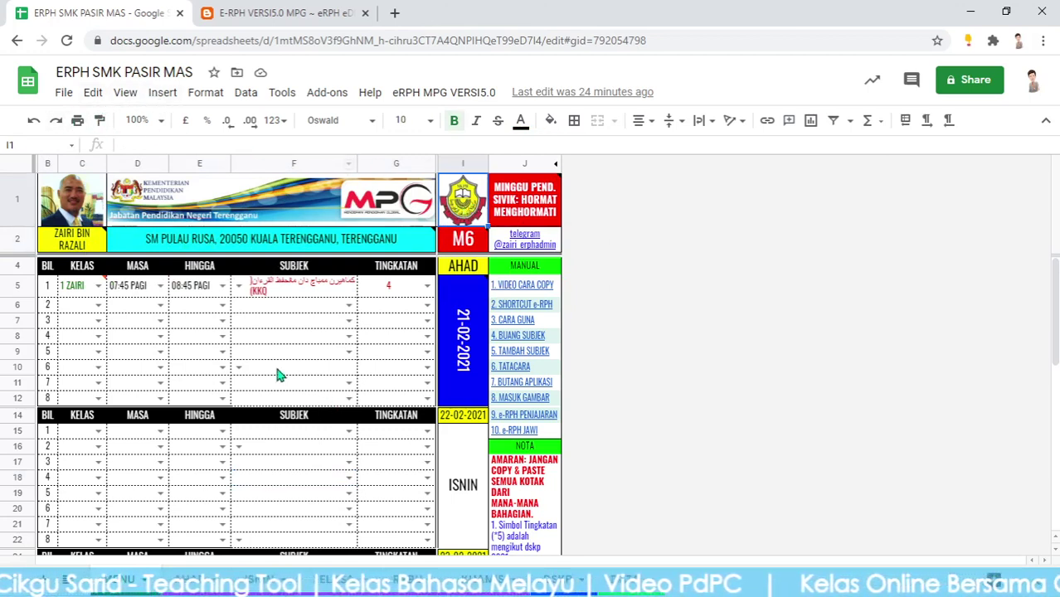
{"action": "left_click", "coordinate": [279, 375]}
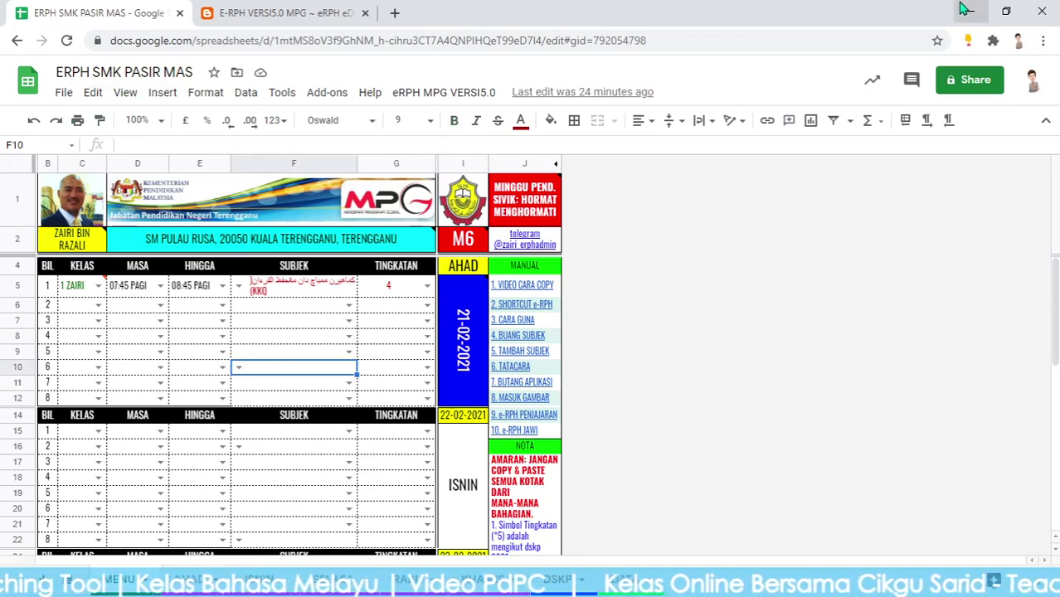
Step: Show the desktop, move the smp cikgu-10 image file to an empty area, and return to the spreadsheet
{"action": "left_click", "coordinate": [967, 11]}
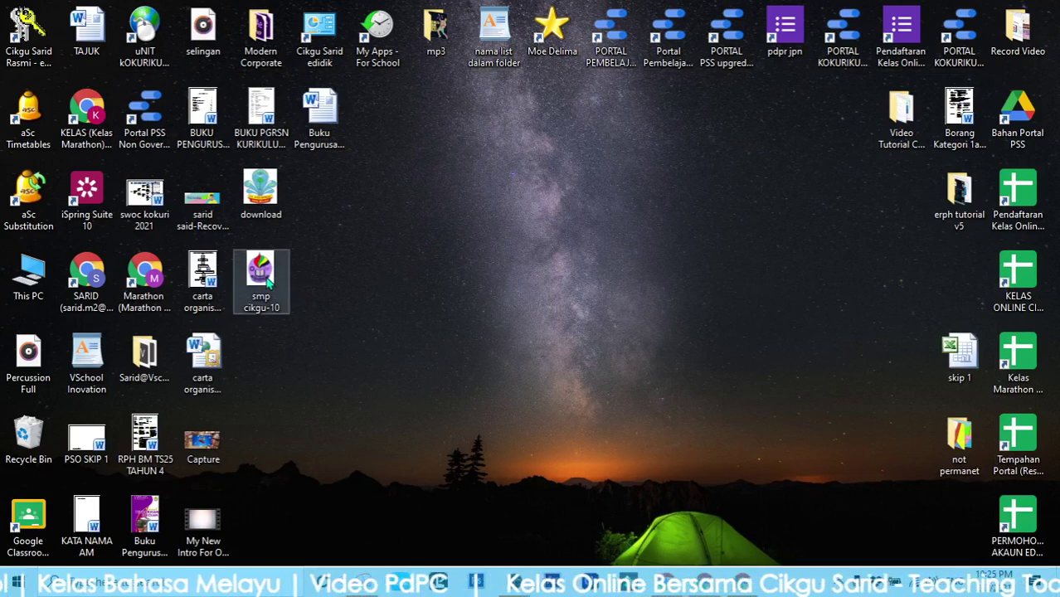
{"action": "left_click_drag", "start_coordinate": [267, 282], "coordinate": [537, 223]}
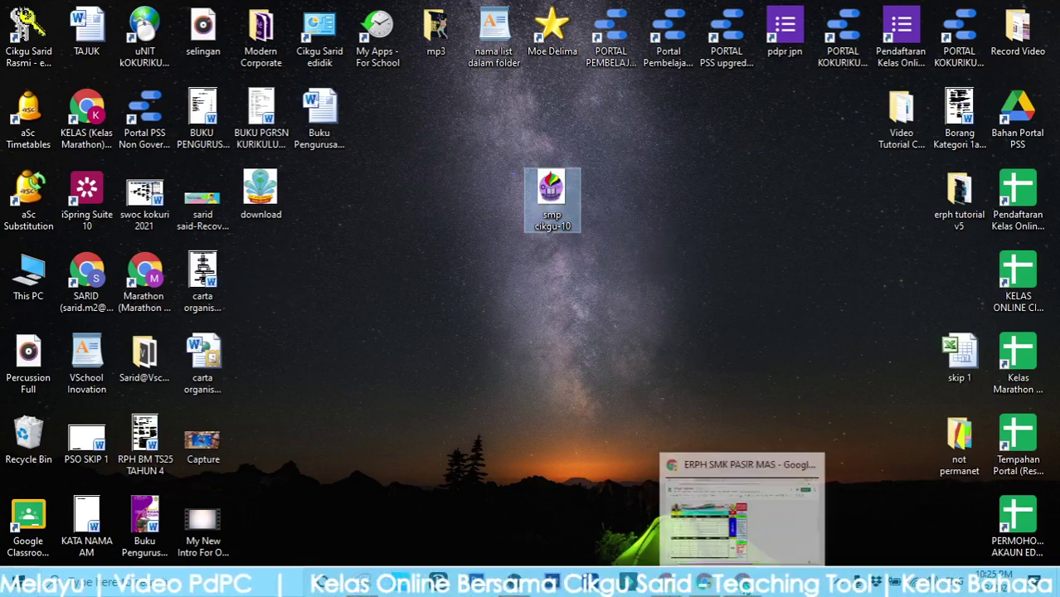
{"action": "left_click", "coordinate": [738, 493]}
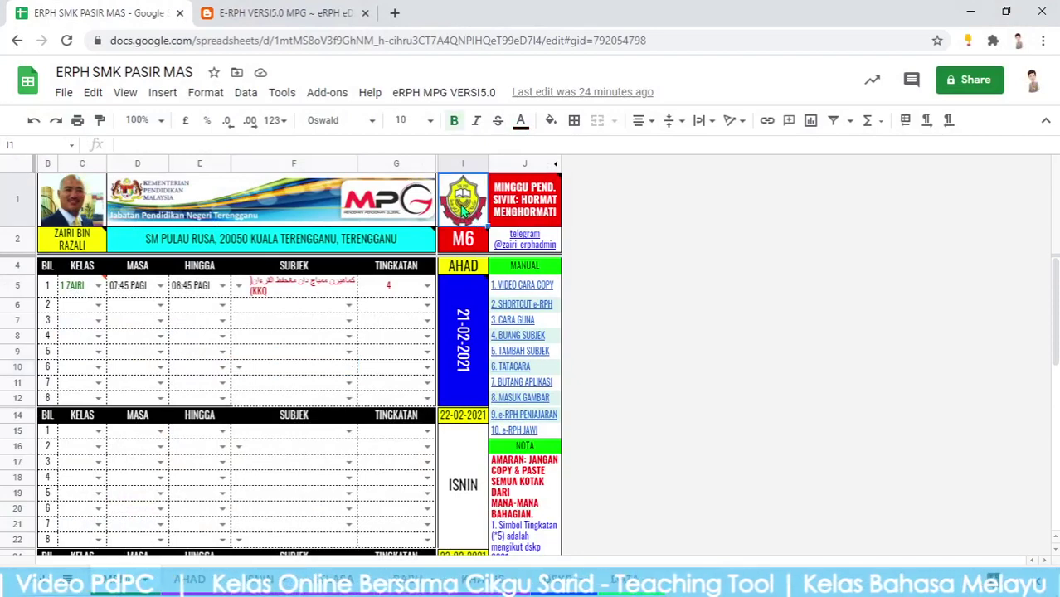
Step: Replace the school logo in cell I1 with the smp cikgu-10 image from the Desktop, inserted as an image in the cell
{"action": "left_click", "coordinate": [163, 94]}
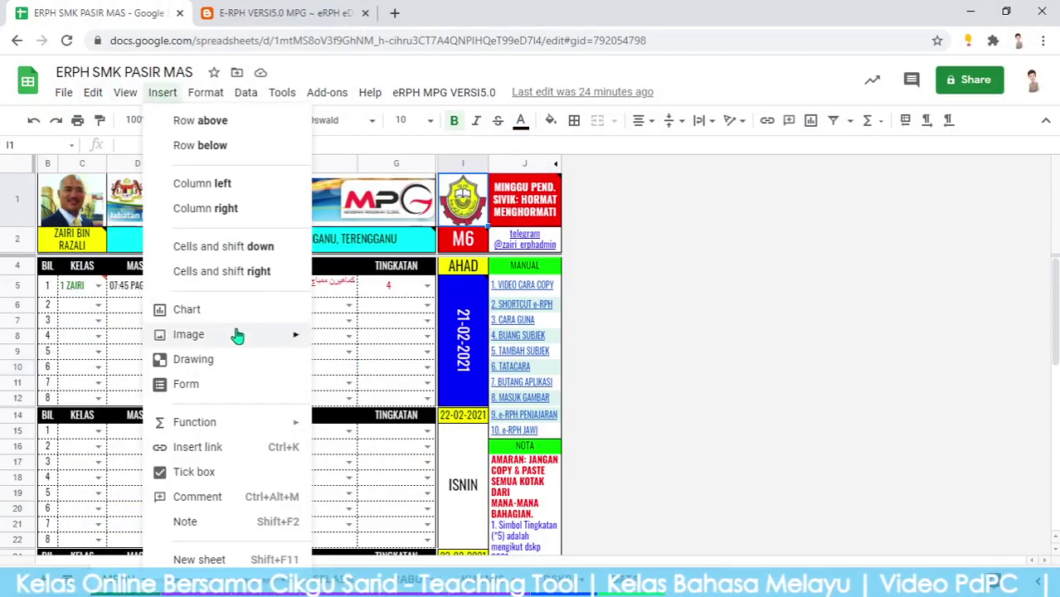
{"action": "mouse_move", "coordinate": [238, 339]}
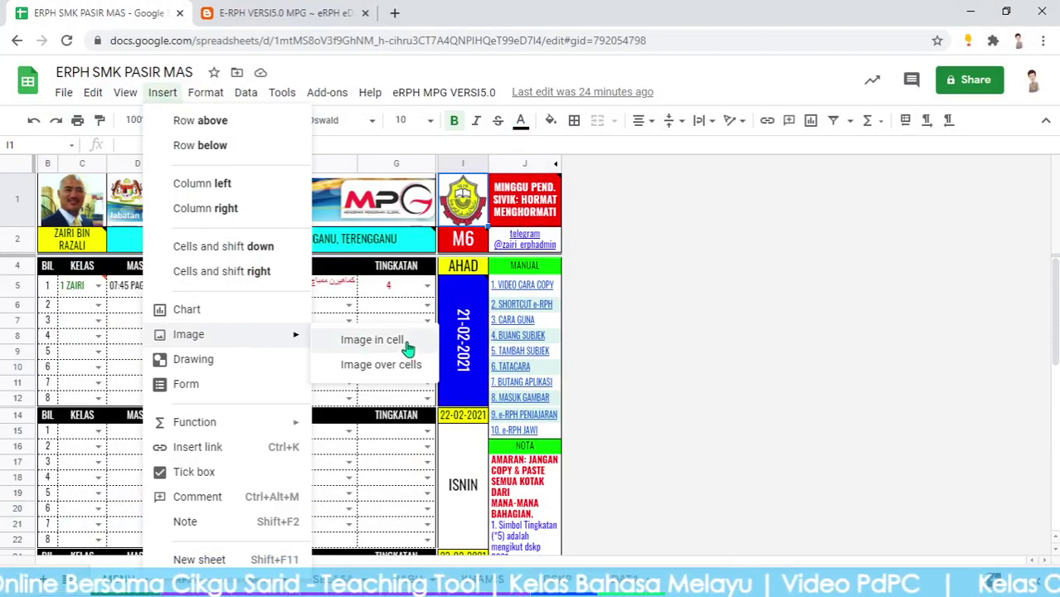
{"action": "left_click", "coordinate": [372, 341]}
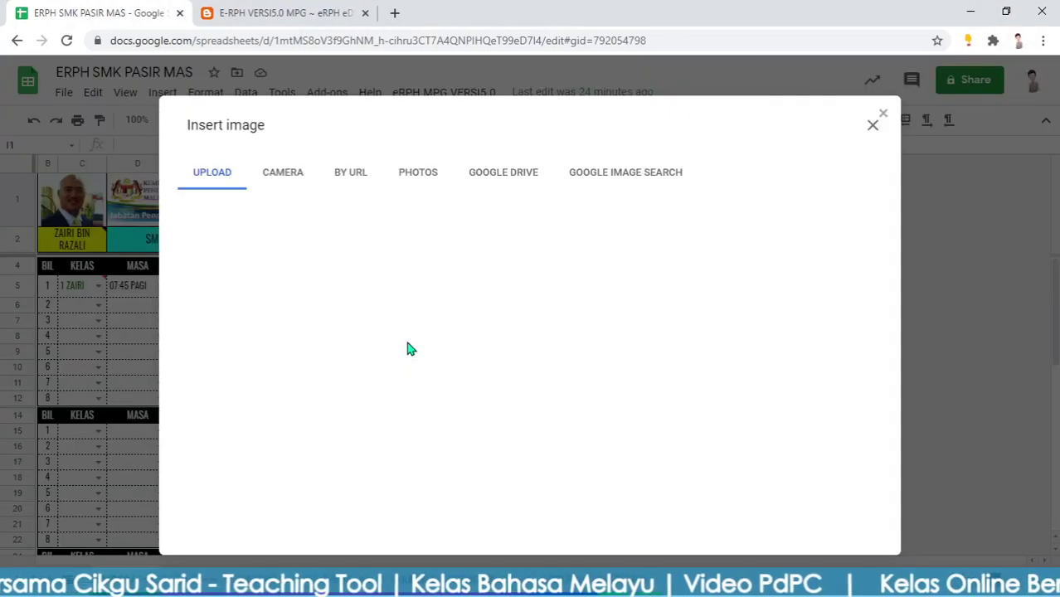
{"action": "left_click", "coordinate": [531, 422]}
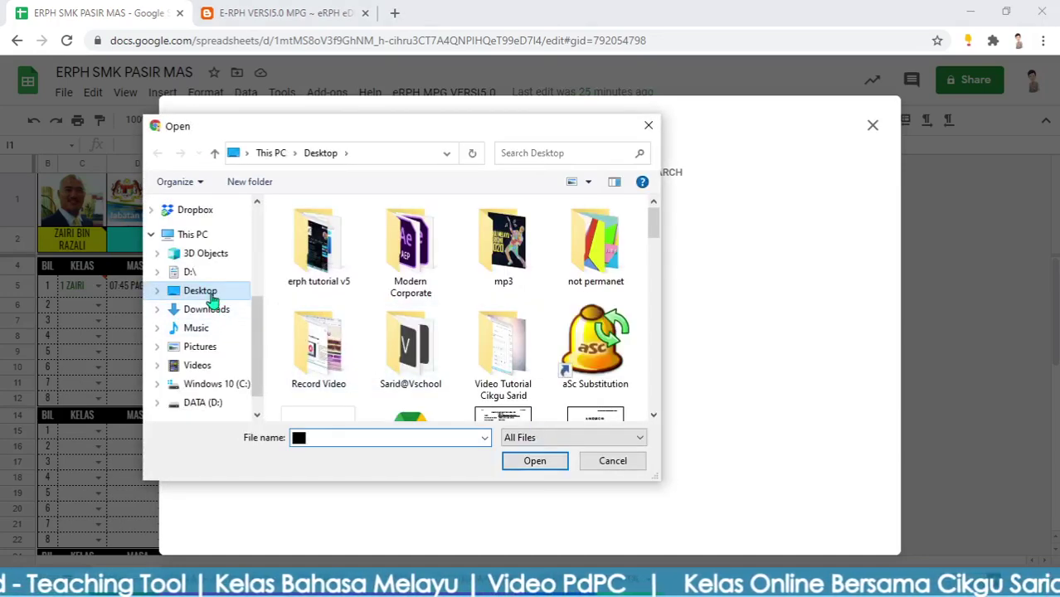
{"action": "left_click", "coordinate": [208, 292]}
{"action": "left_click_drag", "start_coordinate": [652, 223], "coordinate": [654, 388]}
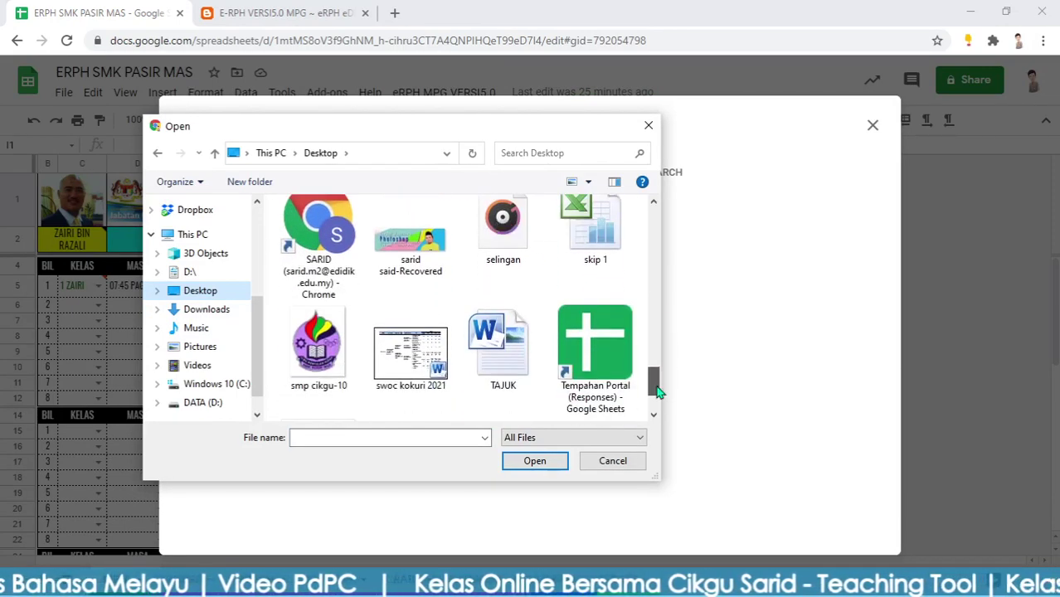
{"action": "double_click", "coordinate": [326, 365]}
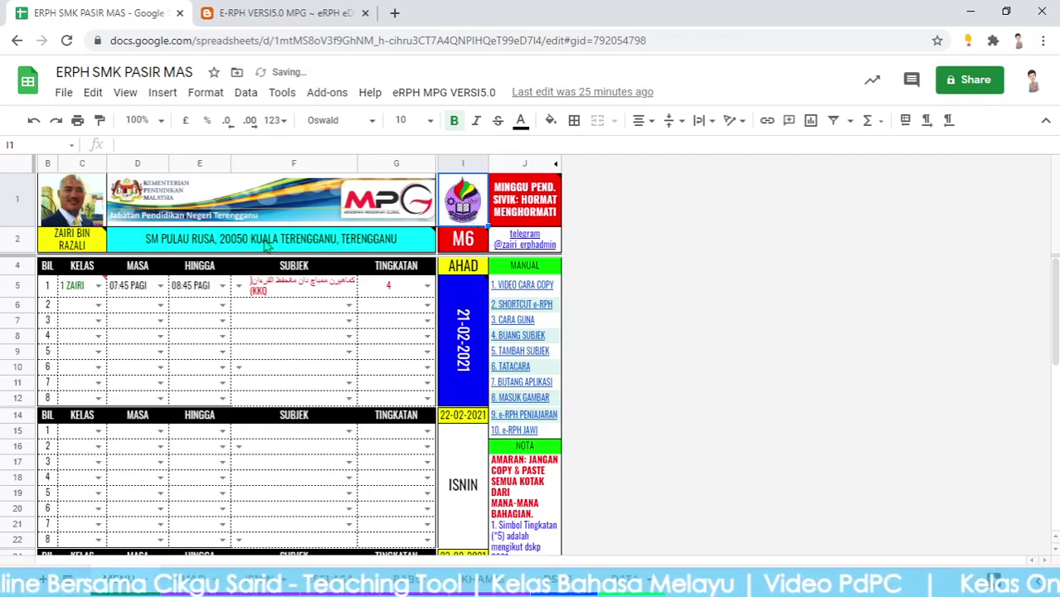
Step: Replace the school details in merged cell D2:G2 with the name SMK PASIR MAS followed by the school's postal address
{"action": "left_click", "coordinate": [176, 246]}
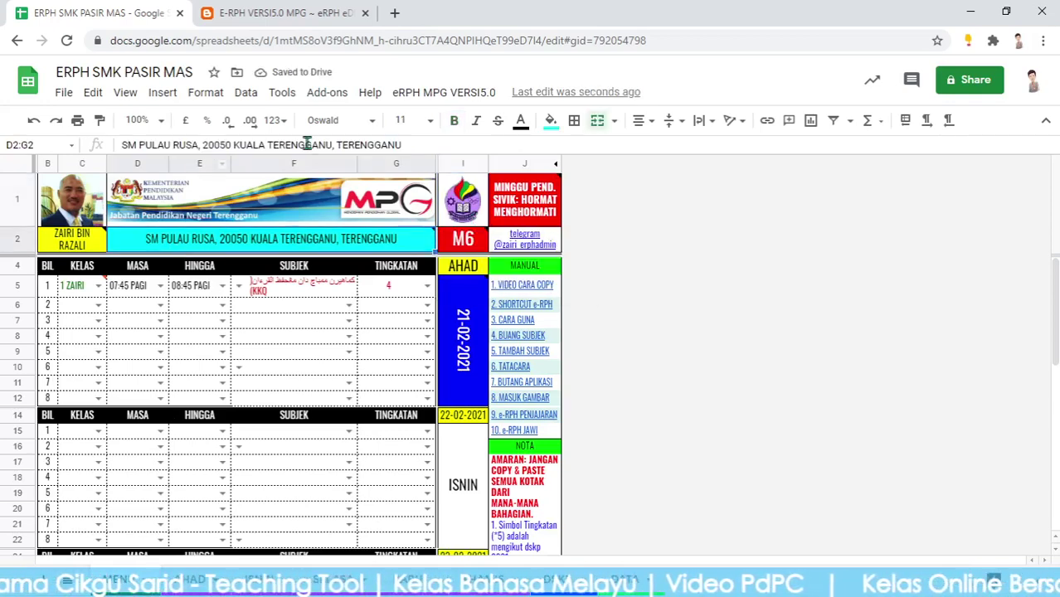
{"action": "triple_click", "coordinate": [414, 145]}
{"action": "type", "text": "smk"}
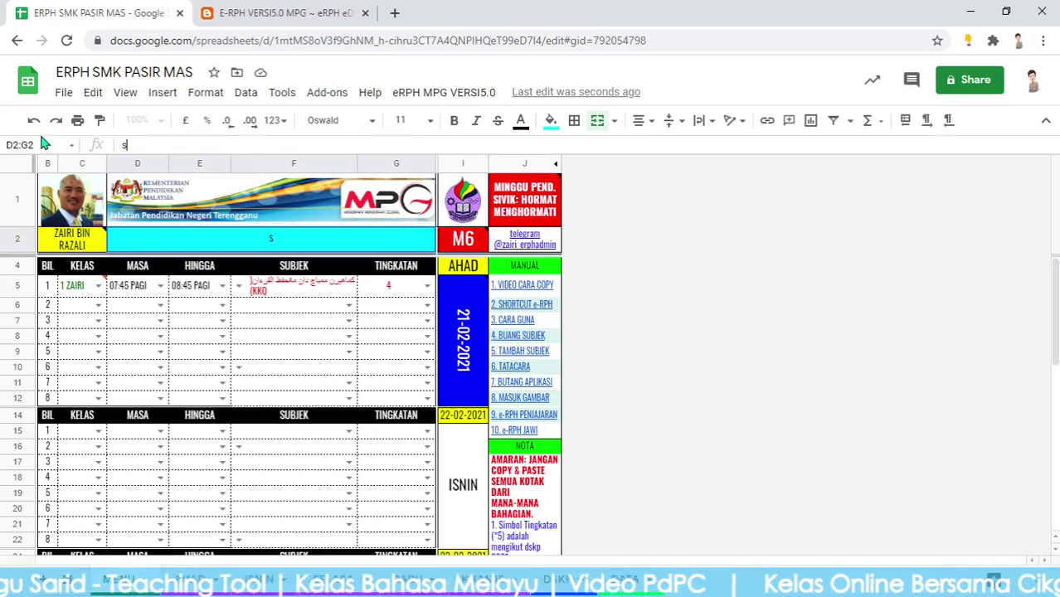
{"action": "key", "text": "BackSpace"}
{"action": "key", "text": "BackSpace"}
{"action": "key", "text": "BackSpace"}
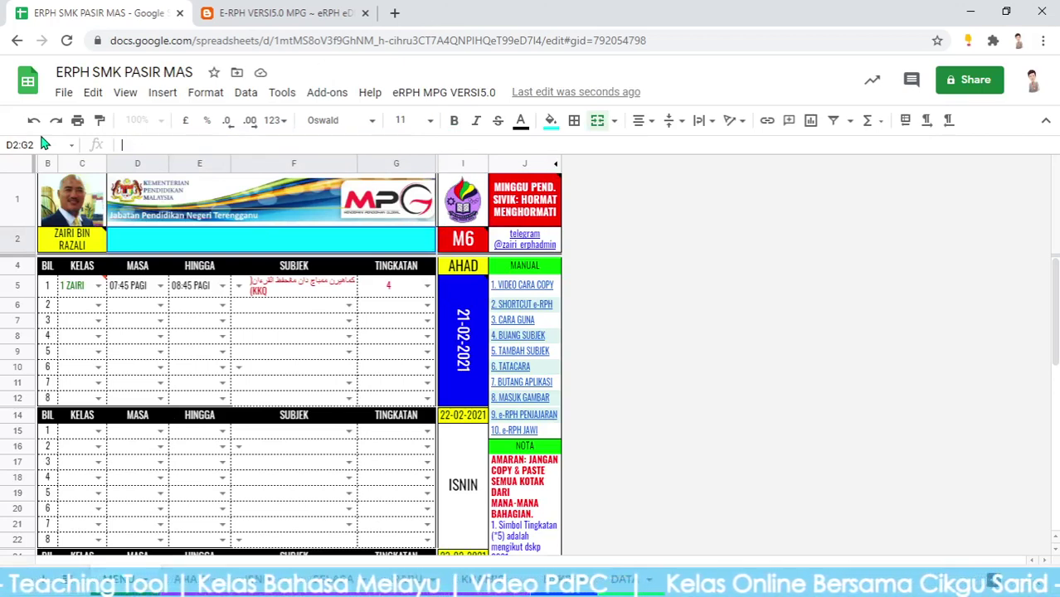
{"action": "type", "text": "SMK PASIR MAS"}
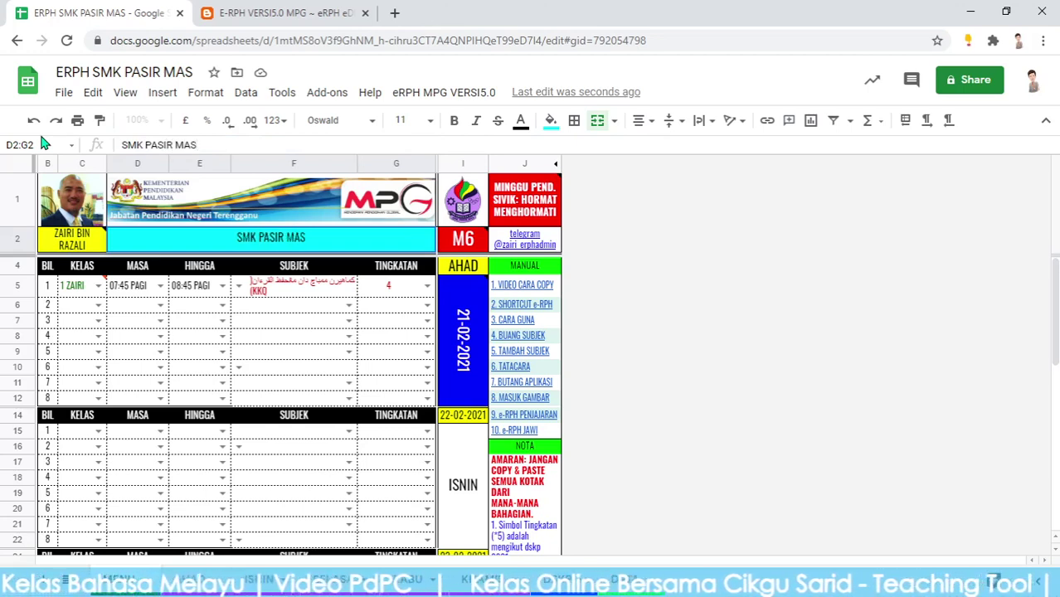
{"action": "type", "text": ". 17"}
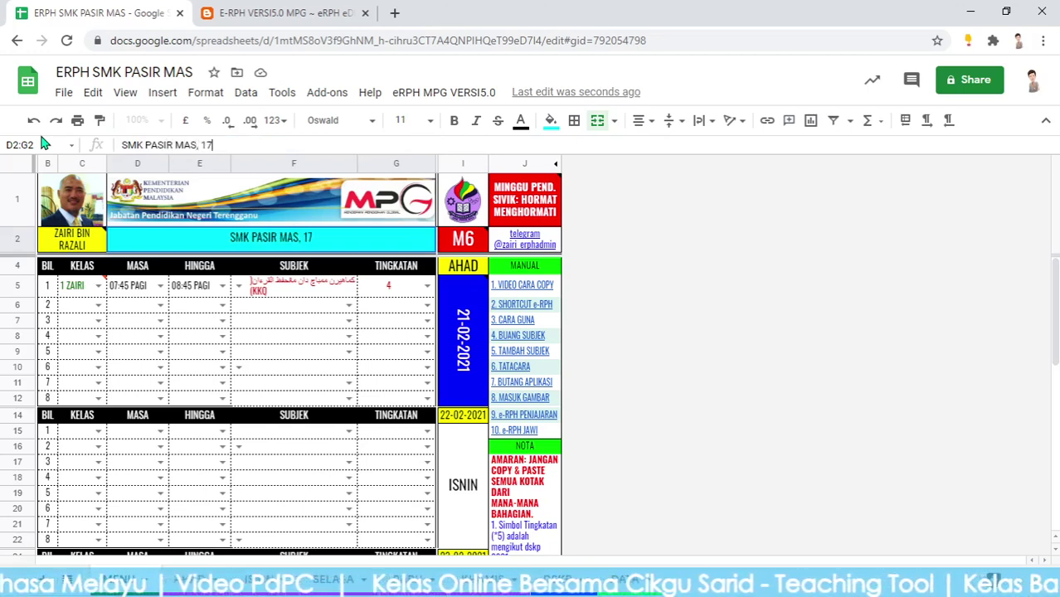
{"action": "type", "text": "000 PAS"}
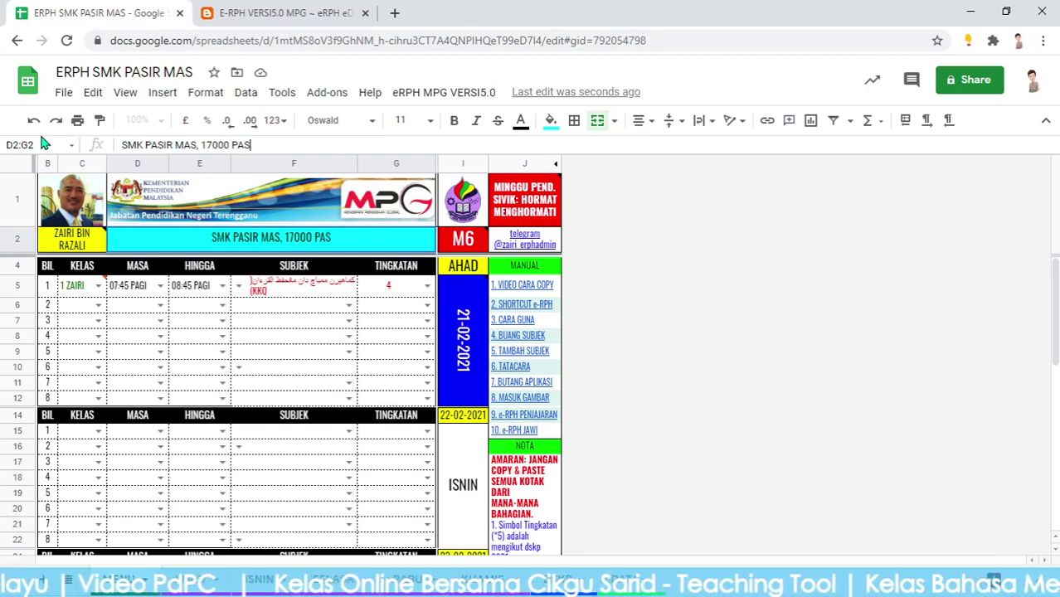
{"action": "type", "text": "IR MAS. KELANTAN"}
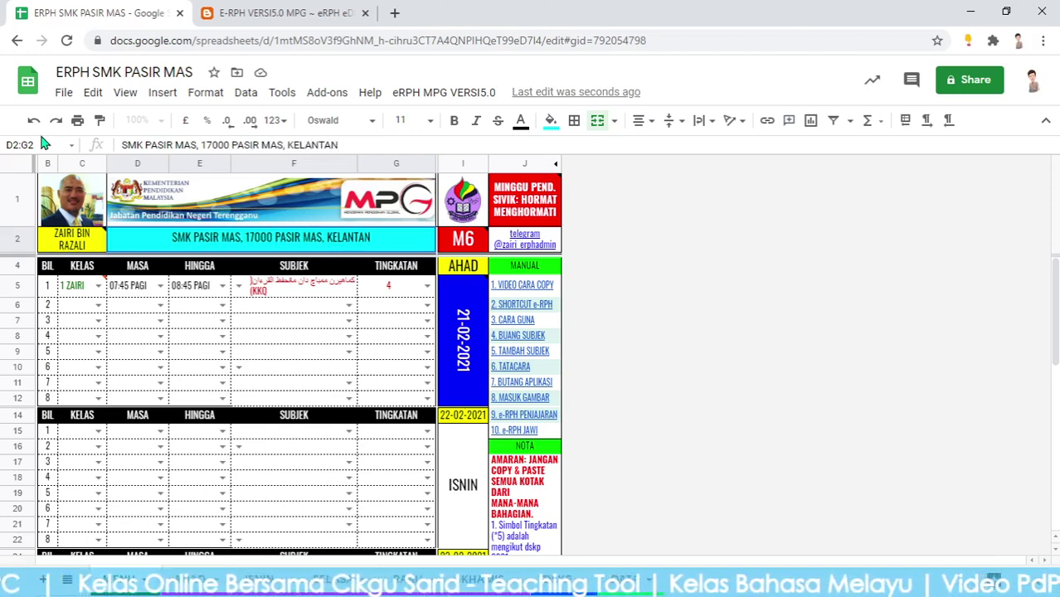
{"action": "key", "text": "Return"}
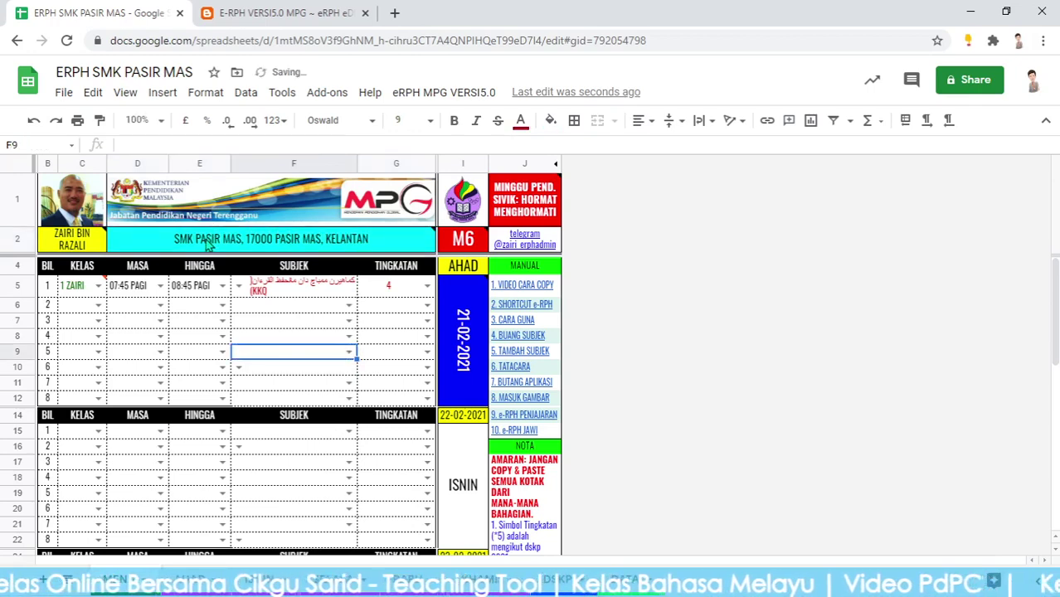
Step: Delete the banner image from merged cell D1:G1 above the school address
{"action": "left_click", "coordinate": [214, 241]}
{"action": "left_click", "coordinate": [216, 194]}
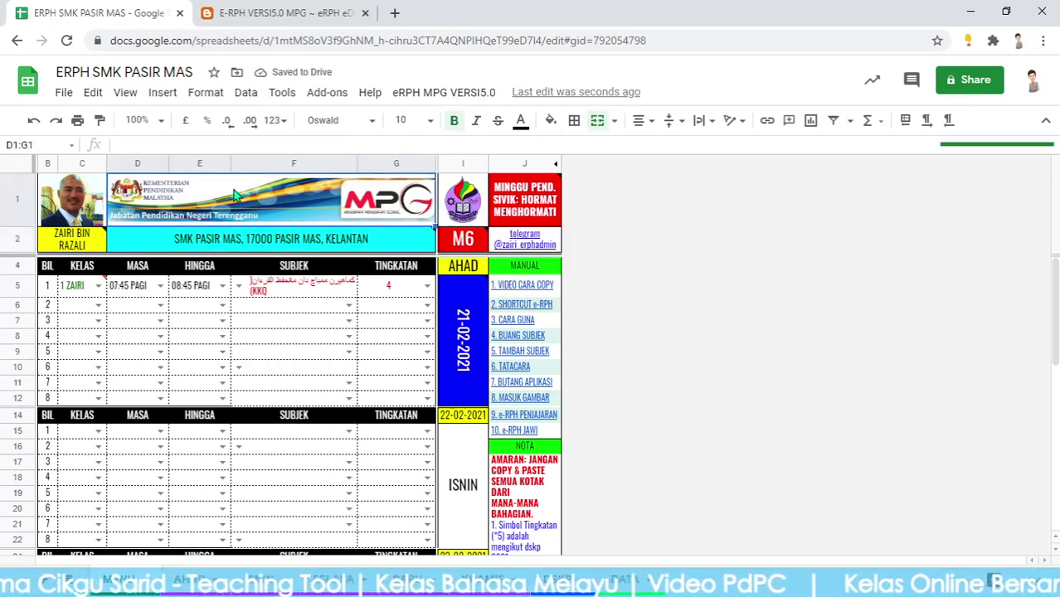
{"action": "key", "text": "Delete"}
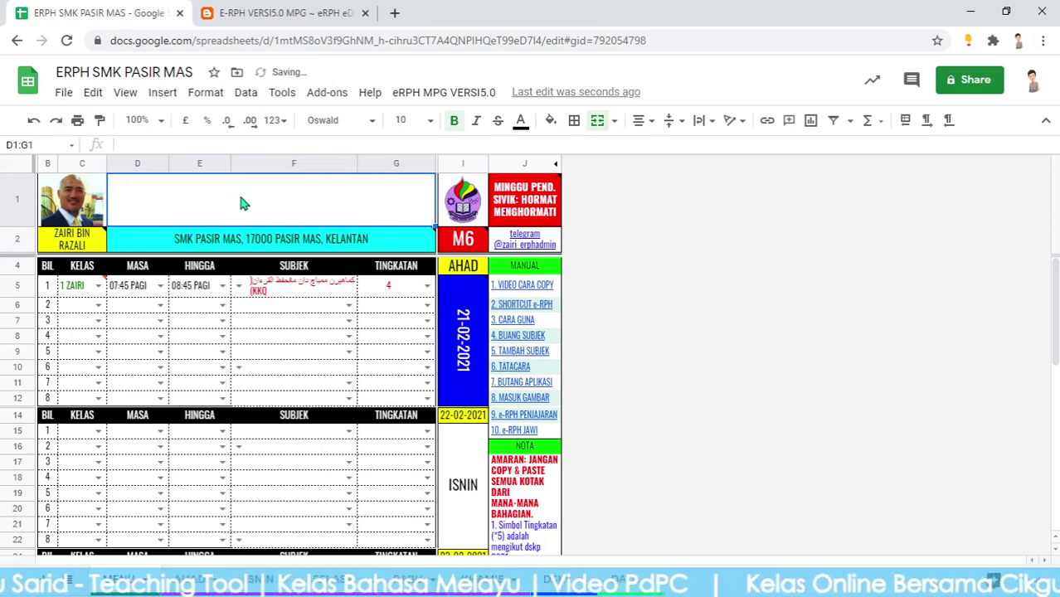
{"action": "left_click", "coordinate": [243, 244]}
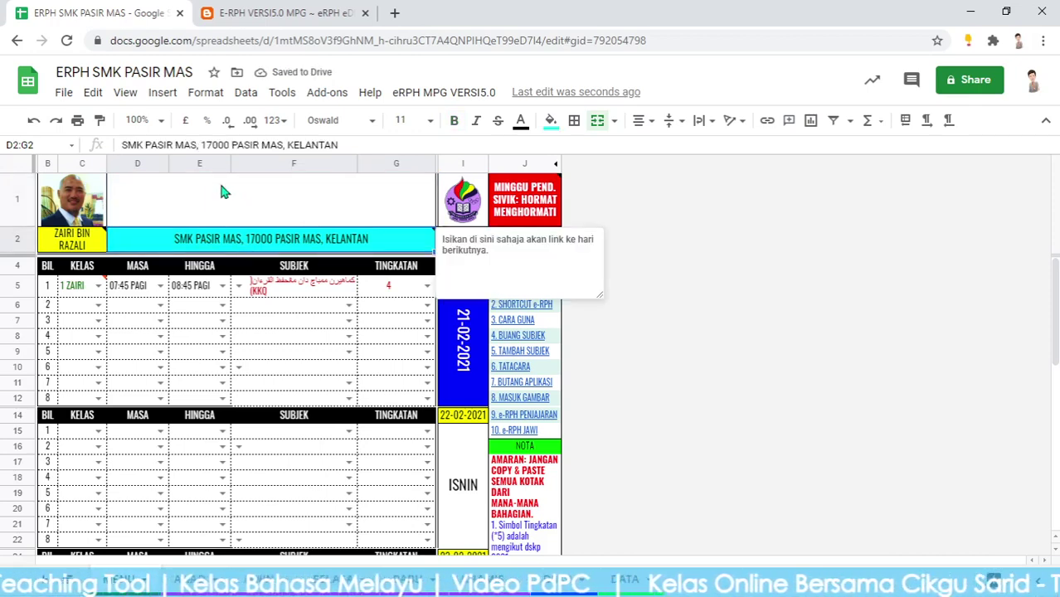
Step: Enter the title "Rancangan Pengajarah Harian" in the empty merged cell D1:G1
{"action": "left_click", "coordinate": [265, 203]}
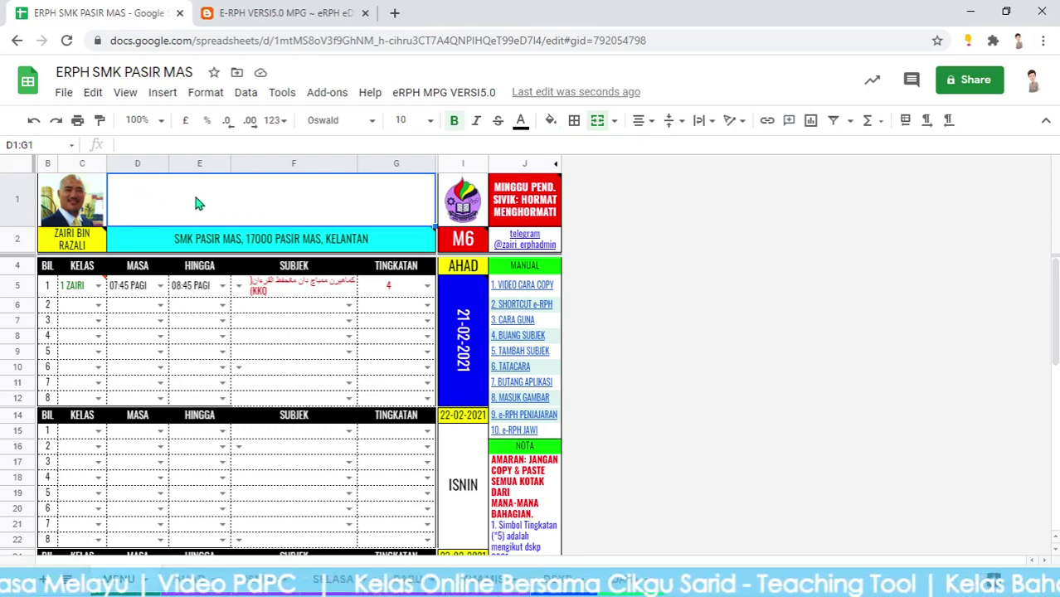
{"action": "type", "text": "E"}
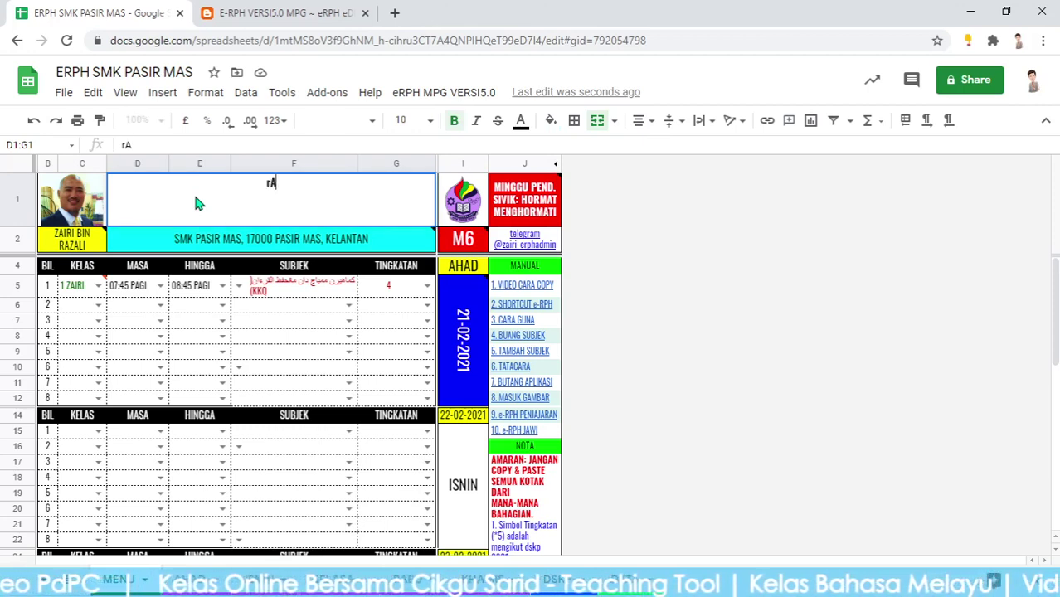
{"action": "type", "text": "an"}
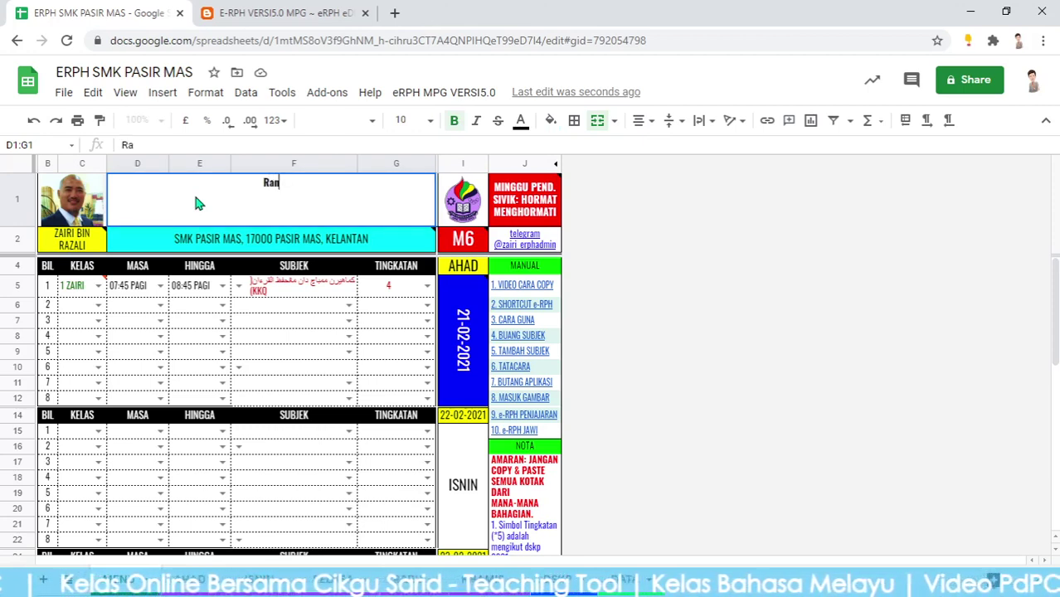
{"action": "type", "text": "cangan Pe"}
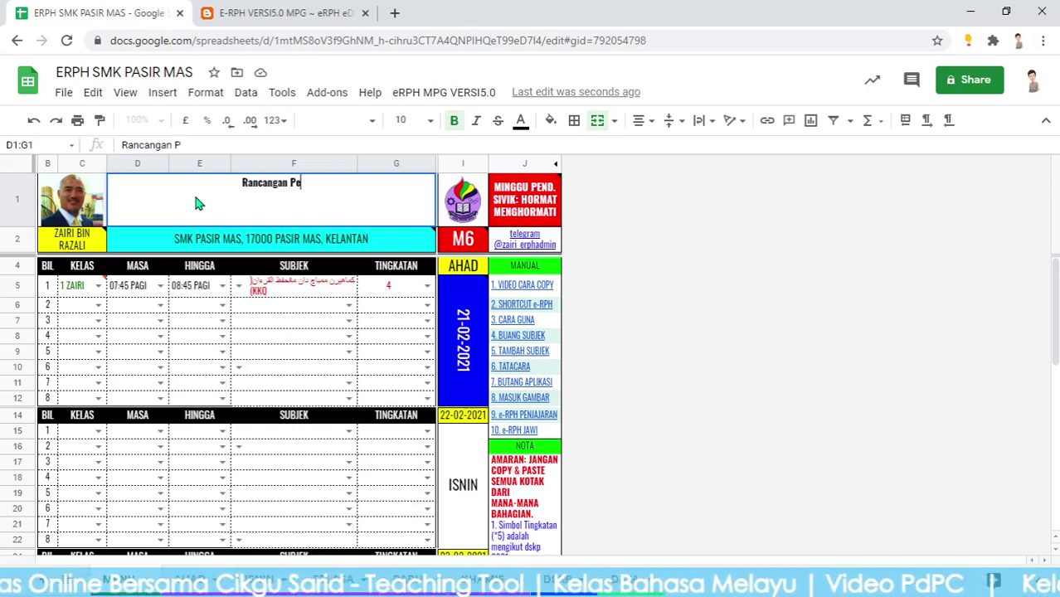
{"action": "type", "text": "ngajarah "}
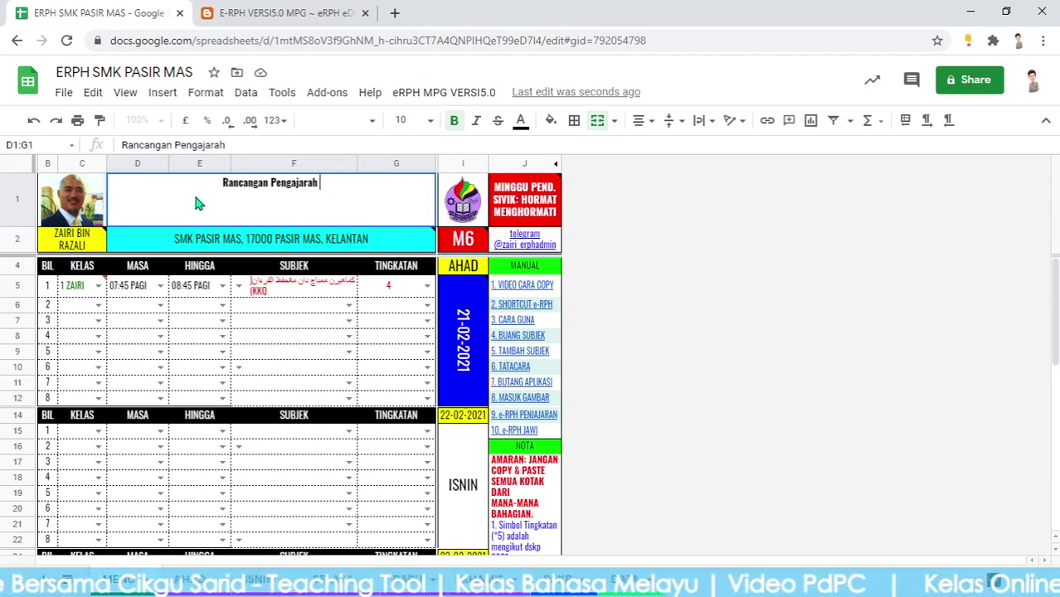
{"action": "type", "text": "Harian"}
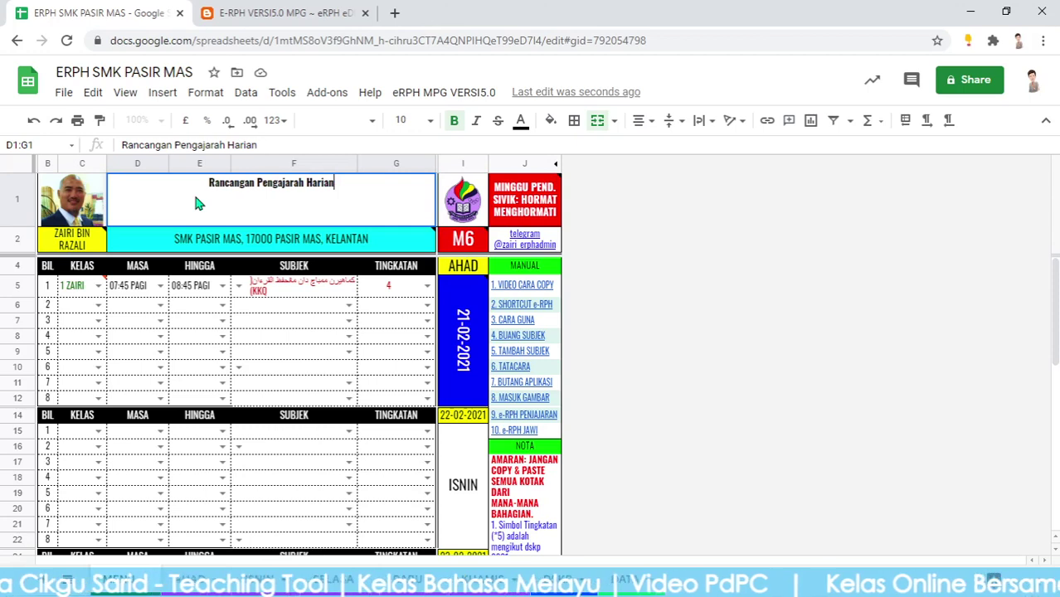
{"action": "key", "text": "Return"}
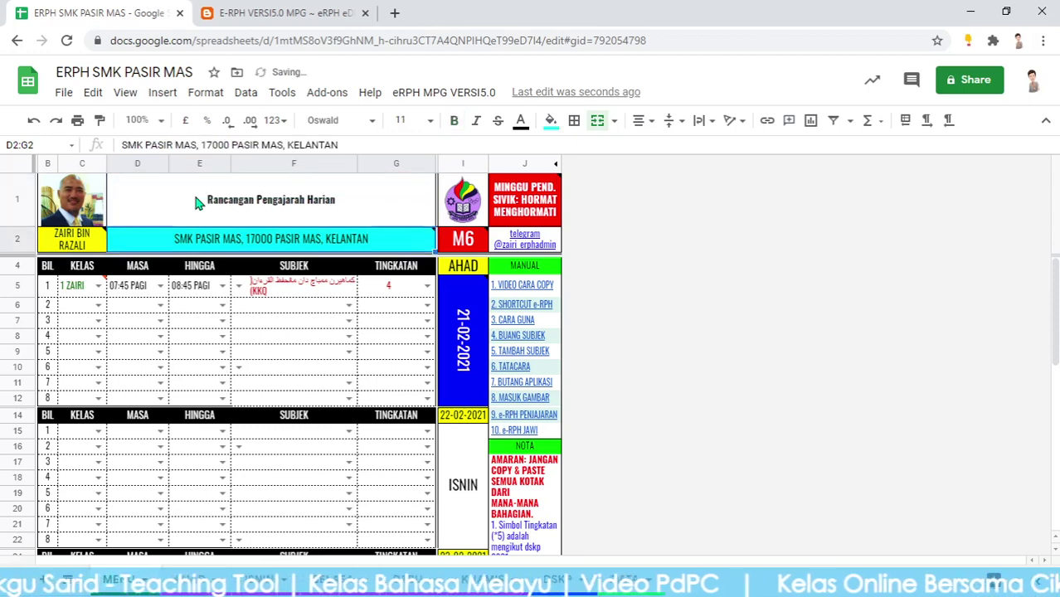
{"action": "left_click", "coordinate": [255, 222]}
{"action": "left_click", "coordinate": [473, 218]}
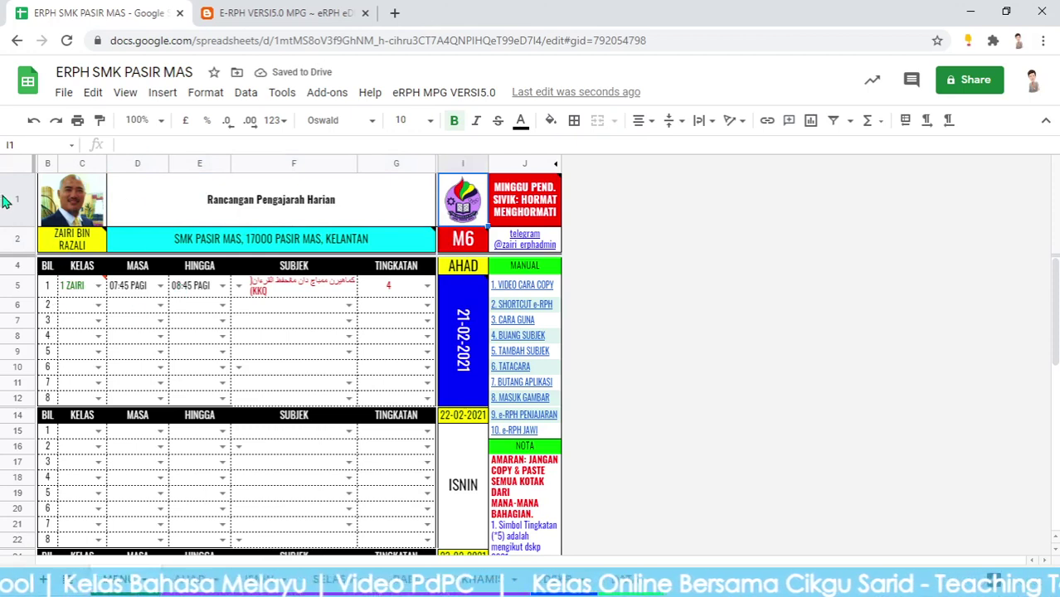
{"action": "left_click", "coordinate": [67, 214]}
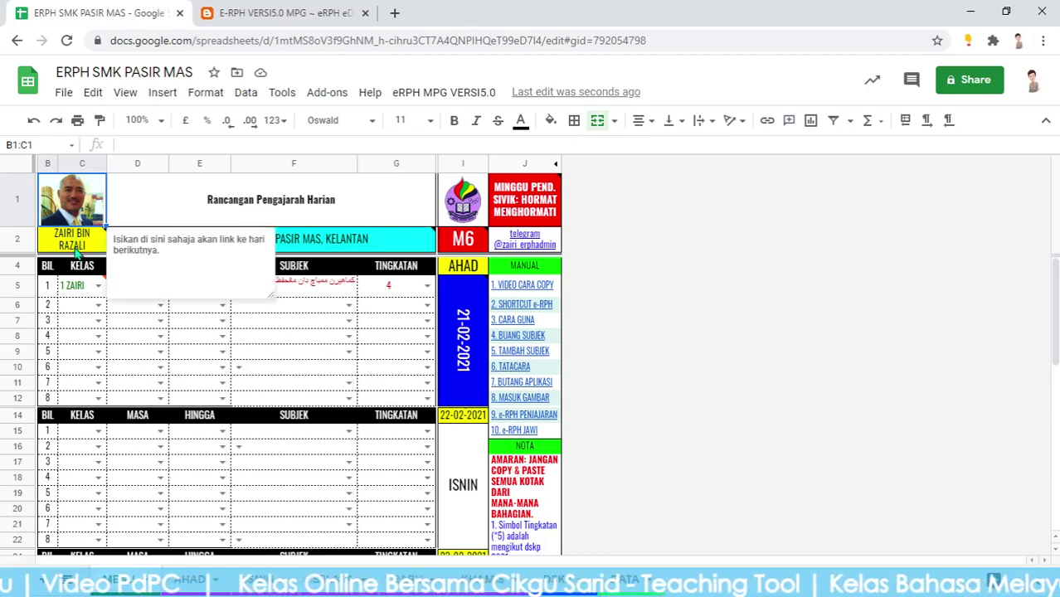
{"action": "left_click", "coordinate": [78, 247]}
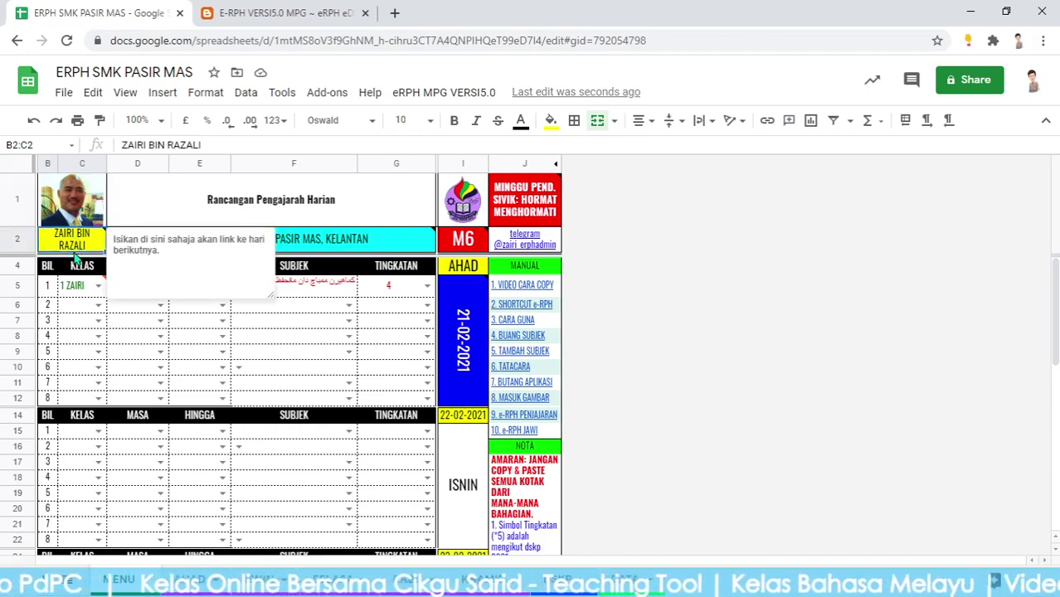
{"action": "left_click", "coordinate": [315, 338]}
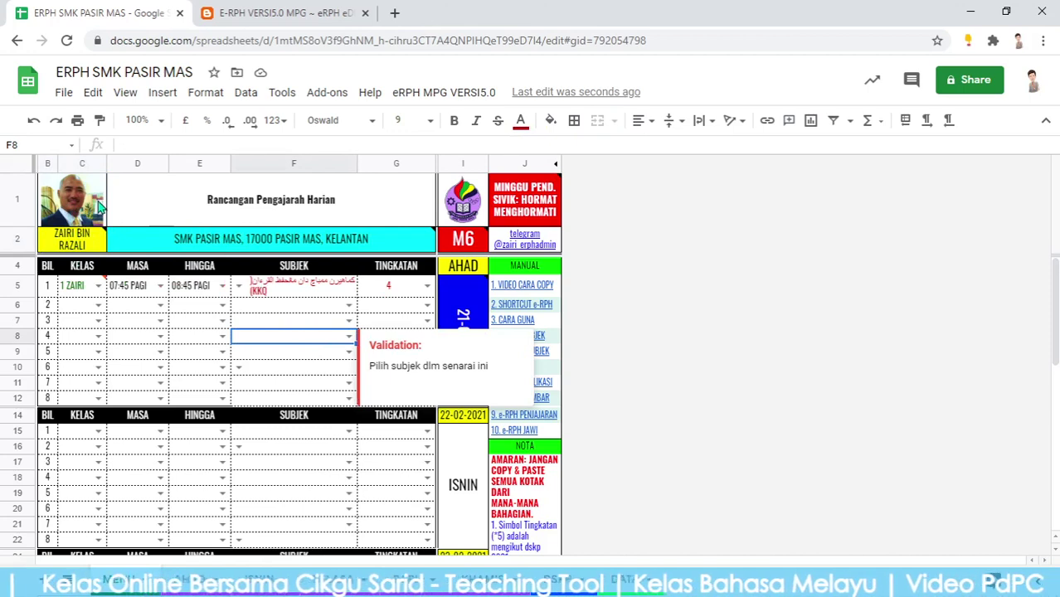
{"action": "left_click", "coordinate": [49, 196]}
{"action": "key", "text": "Down"}
{"action": "key", "text": "Up"}
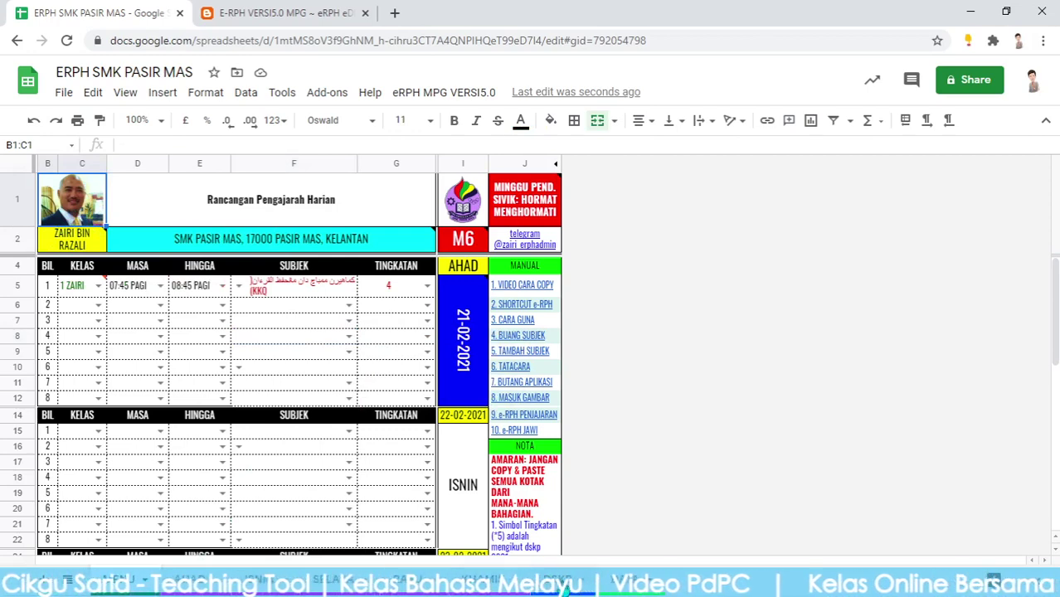
Step: Open the DSKP sheet and look through its list of subjects, themes and learning standards
{"action": "left_click", "coordinate": [558, 579]}
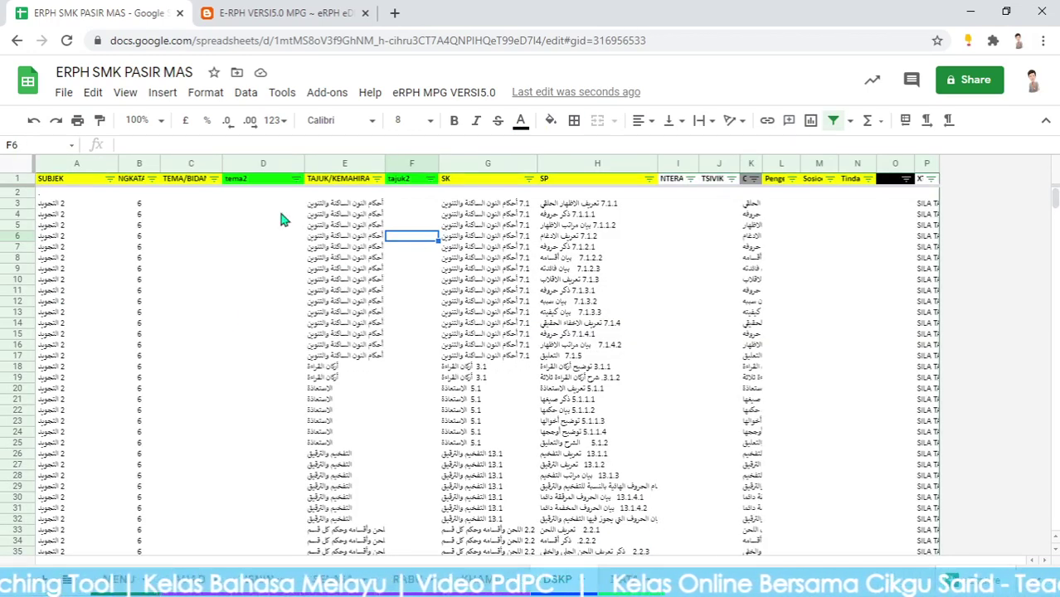
{"action": "scroll", "coordinate": [77, 300], "scroll_direction": "down", "scroll_amount": 15}
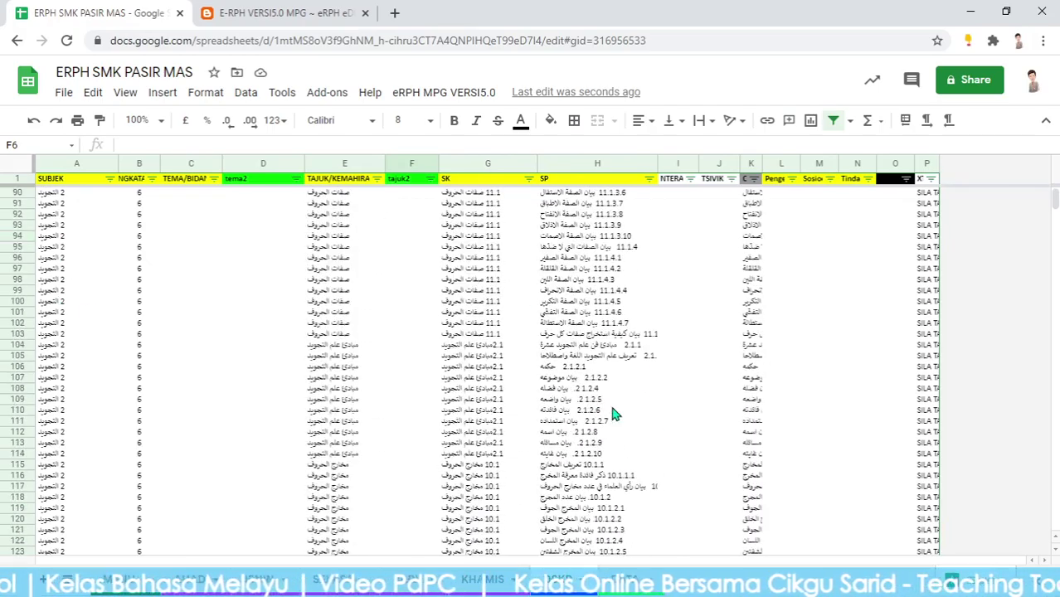
{"action": "left_click_drag", "start_coordinate": [1053, 203], "coordinate": [1053, 514]}
{"action": "left_click_drag", "start_coordinate": [1056, 467], "coordinate": [1049, 180]}
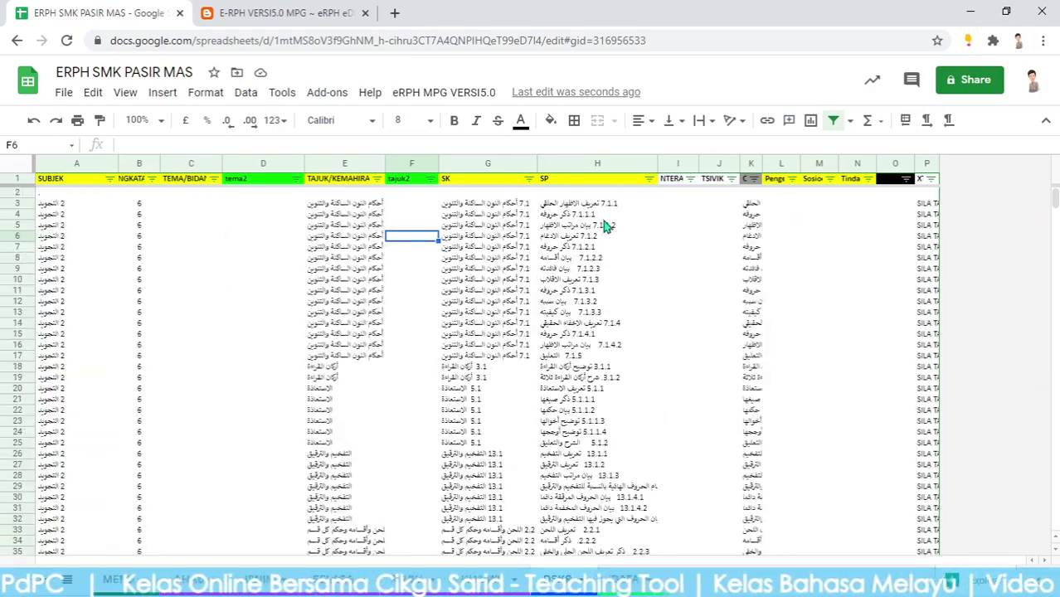
{"action": "left_click", "coordinate": [300, 248]}
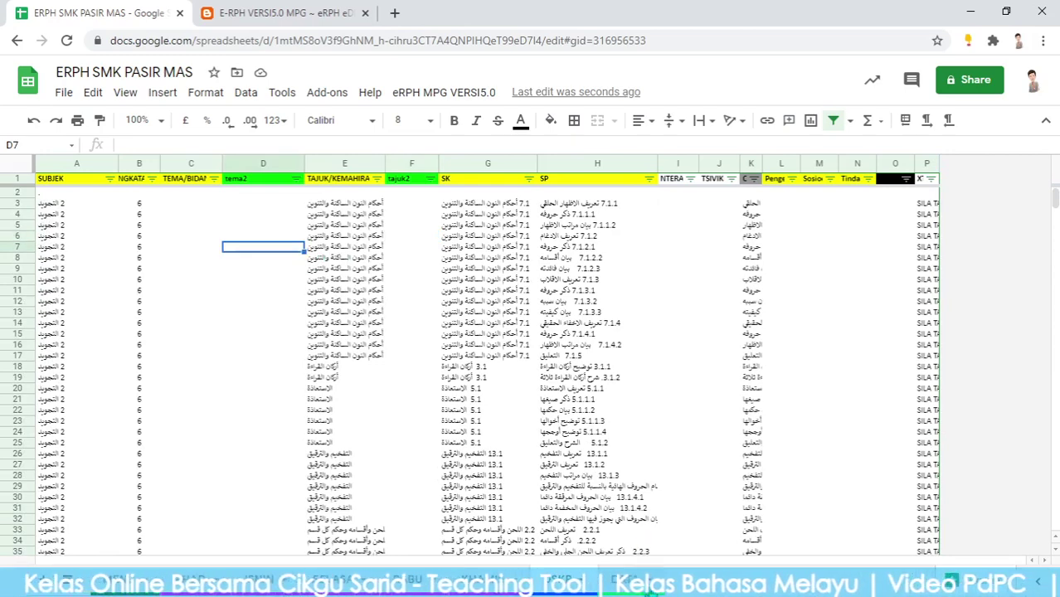
Step: Open the DATA sheet and examine the class names listed under KELAS in column A
{"action": "key", "text": "ctrl+shift+Page_Up"}
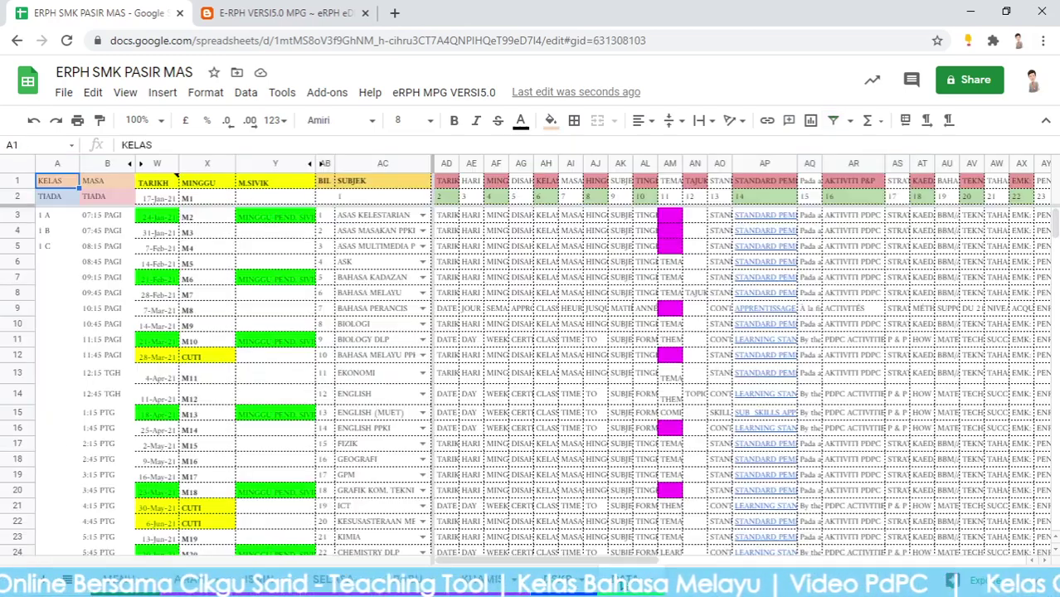
{"action": "left_click_drag", "start_coordinate": [48, 215], "coordinate": [56, 268]}
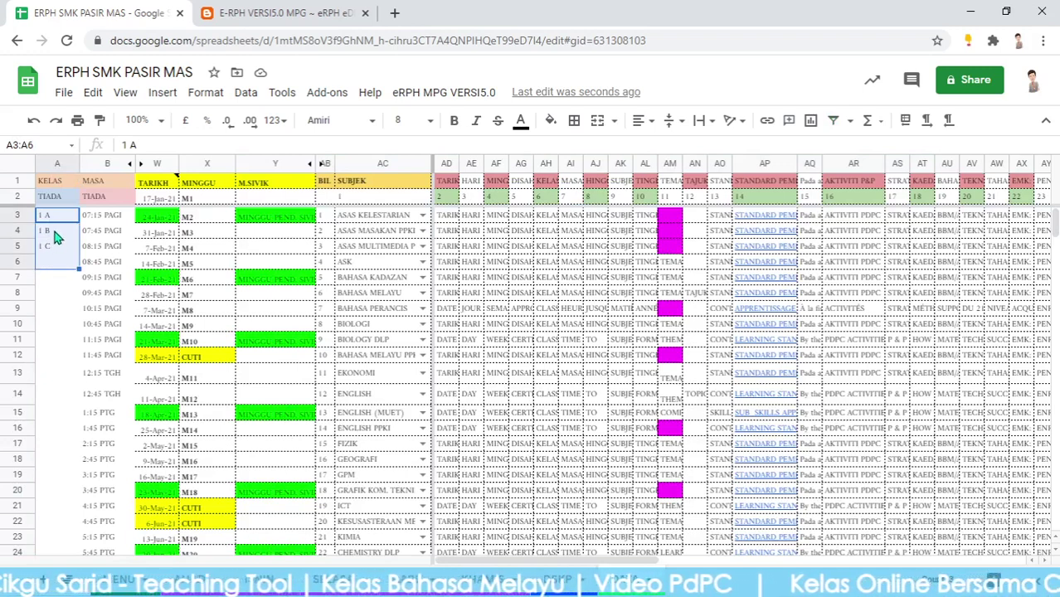
{"action": "left_click", "coordinate": [53, 229]}
{"action": "left_click", "coordinate": [54, 251]}
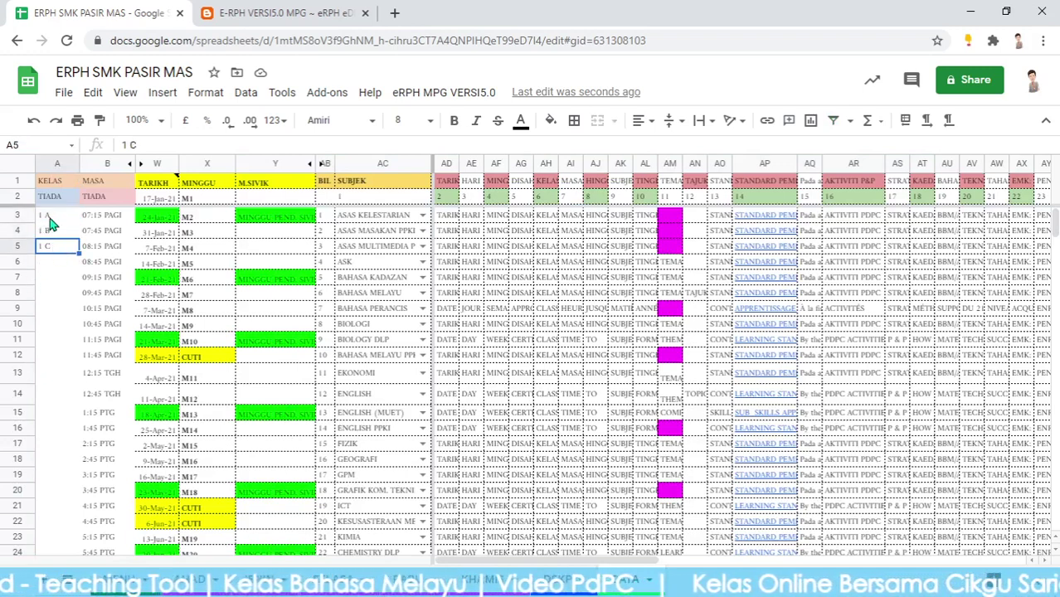
{"action": "left_click", "coordinate": [57, 222]}
{"action": "left_click_drag", "start_coordinate": [57, 223], "coordinate": [54, 411]}
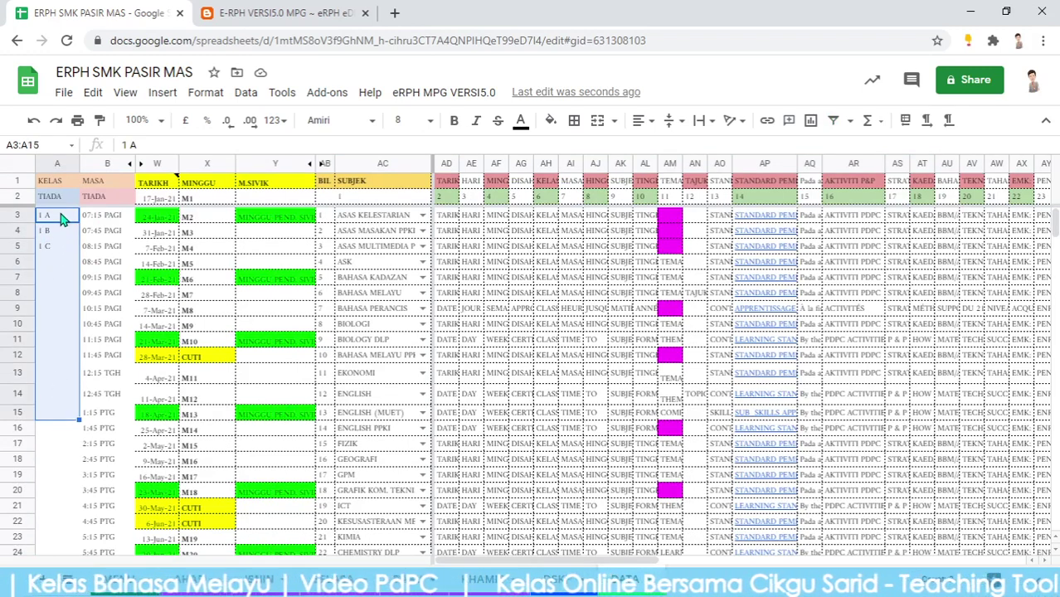
{"action": "left_click_drag", "start_coordinate": [52, 219], "coordinate": [52, 250]}
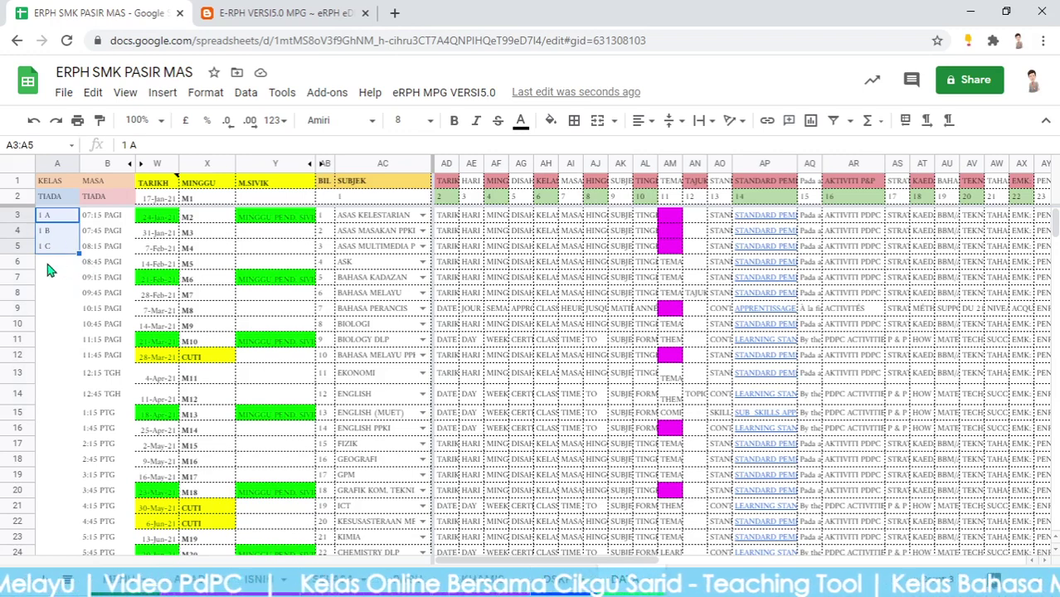
Step: Examine the lesson time slots under MASA in column B of the DATA sheet, together with the class names beside them
{"action": "left_click", "coordinate": [112, 225]}
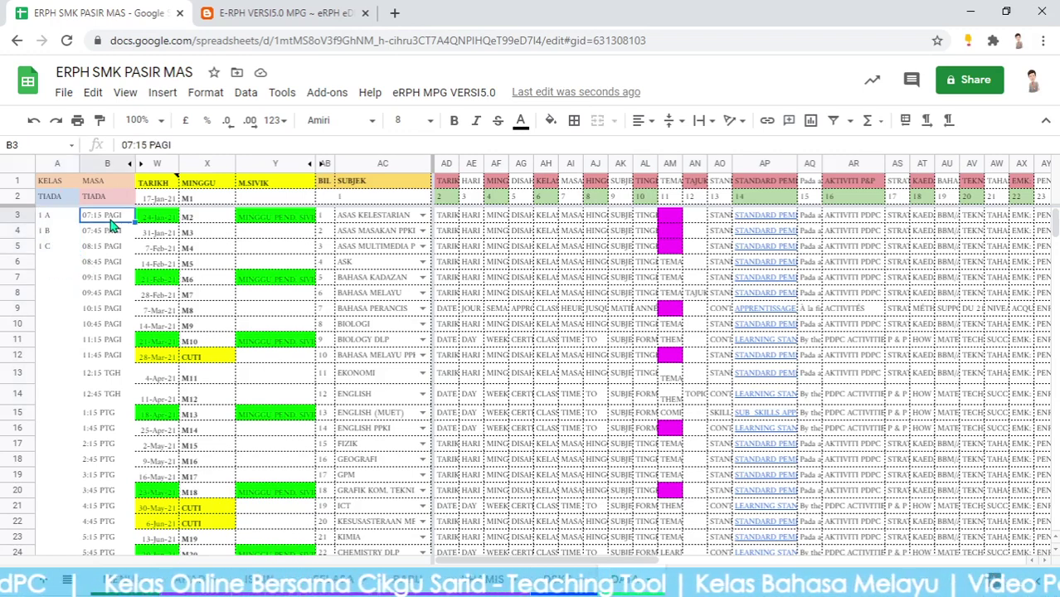
{"action": "left_click", "coordinate": [110, 233]}
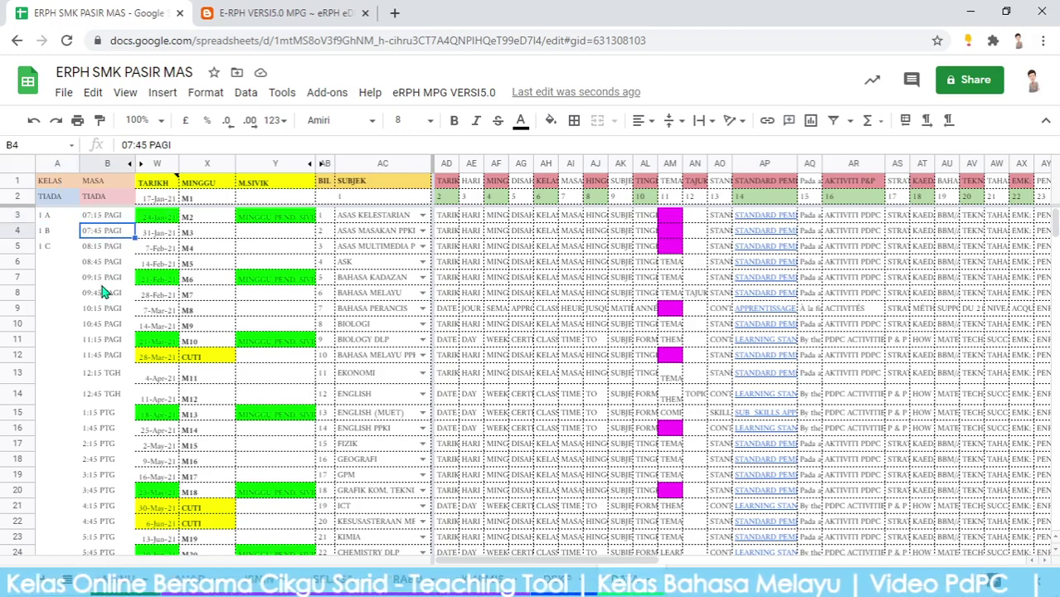
{"action": "left_click", "coordinate": [111, 217]}
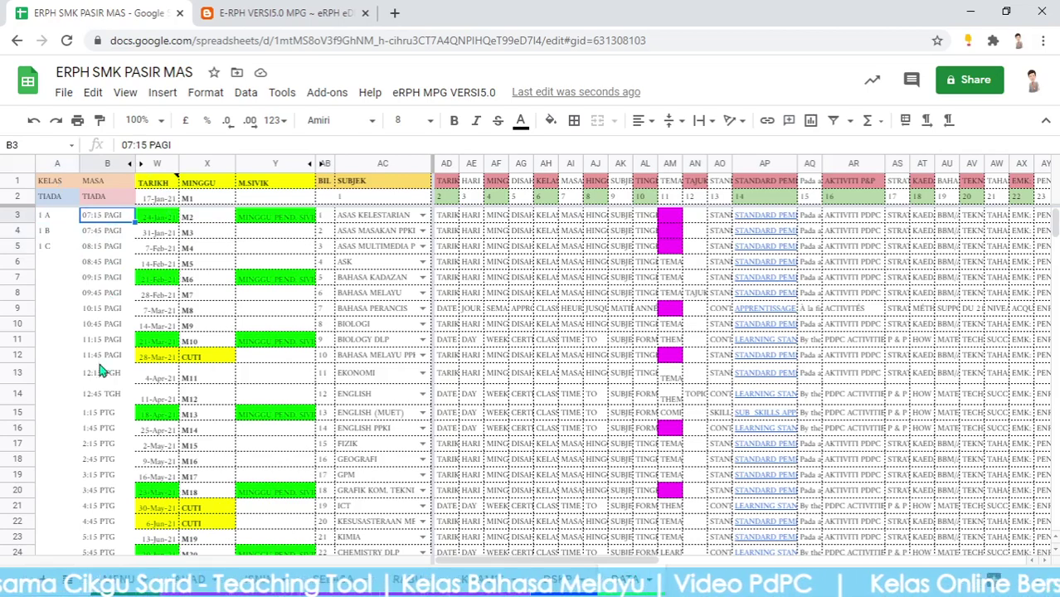
{"action": "scroll", "coordinate": [103, 407], "scroll_direction": "down", "scroll_amount": 5}
{"action": "scroll", "coordinate": [100, 320], "scroll_direction": "up", "scroll_amount": 5}
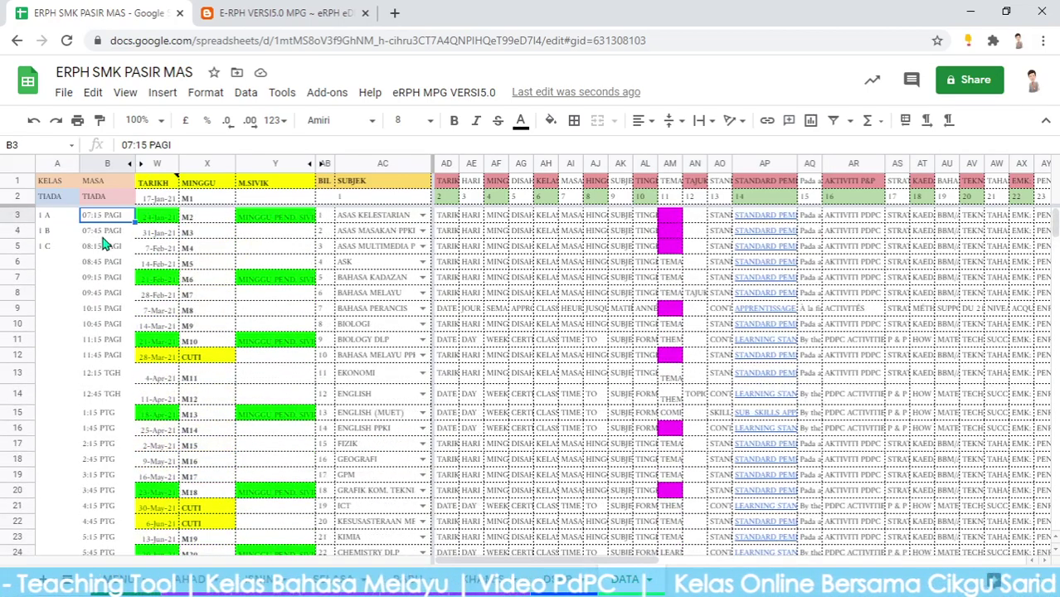
{"action": "left_click", "coordinate": [103, 235]}
{"action": "left_click", "coordinate": [96, 250]}
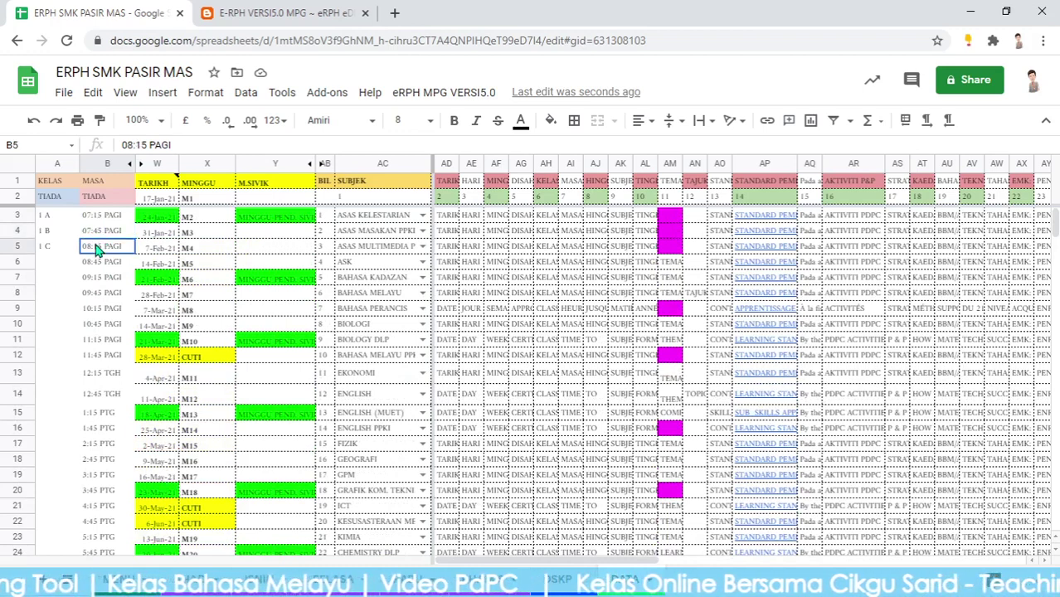
{"action": "left_click", "coordinate": [102, 232]}
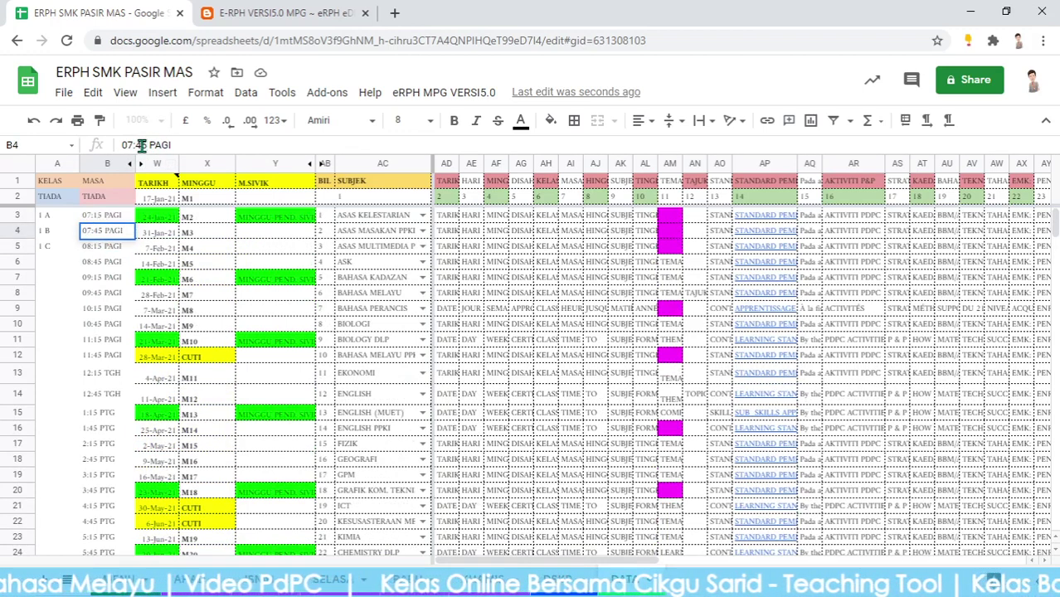
{"action": "left_click", "coordinate": [81, 252]}
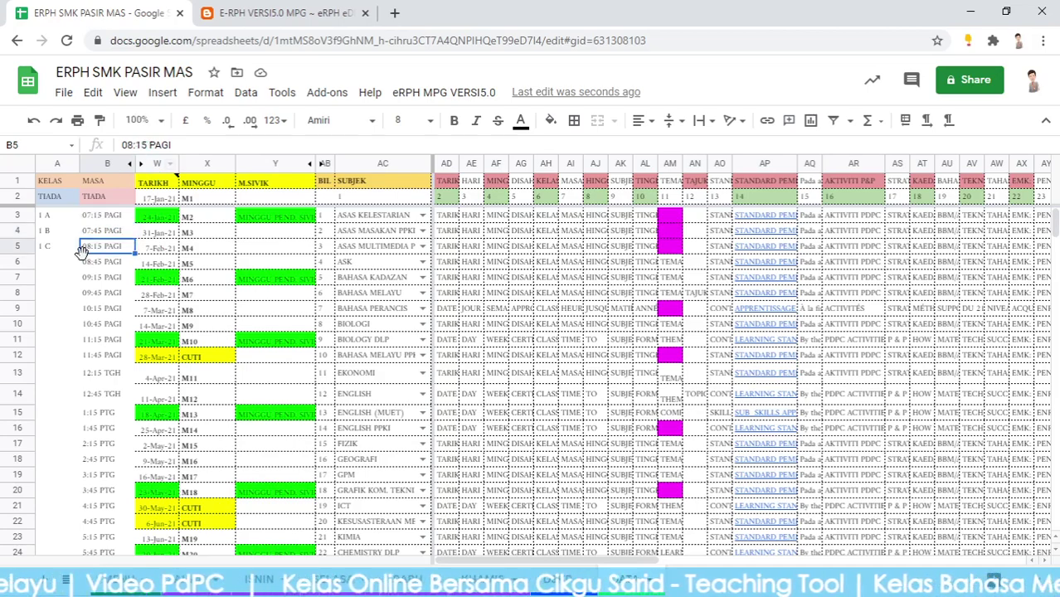
{"action": "scroll", "coordinate": [132, 262], "scroll_direction": "down", "scroll_amount": 4}
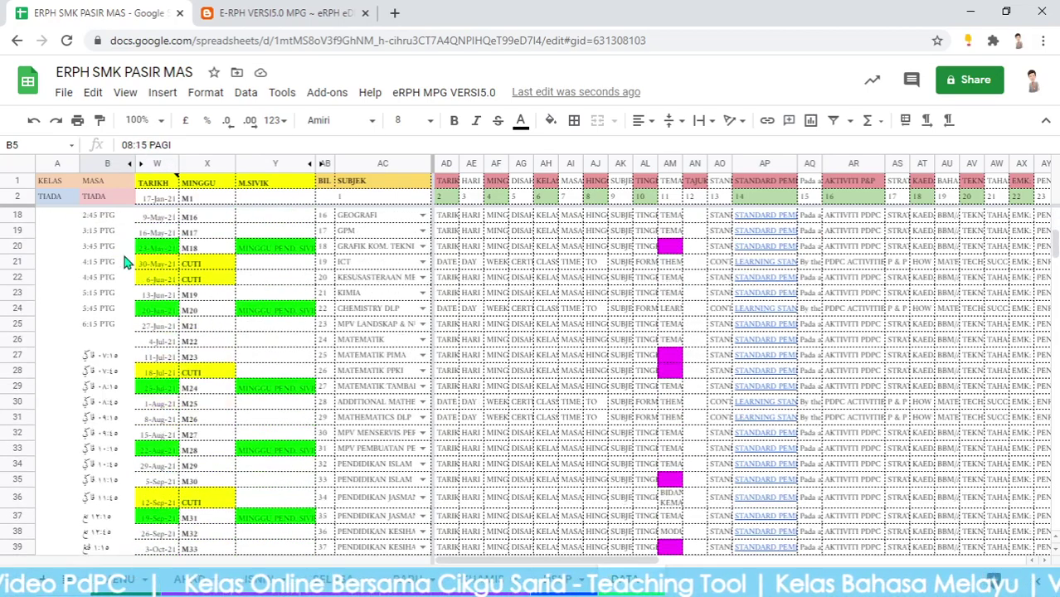
{"action": "scroll", "coordinate": [139, 263], "scroll_direction": "up", "scroll_amount": 4}
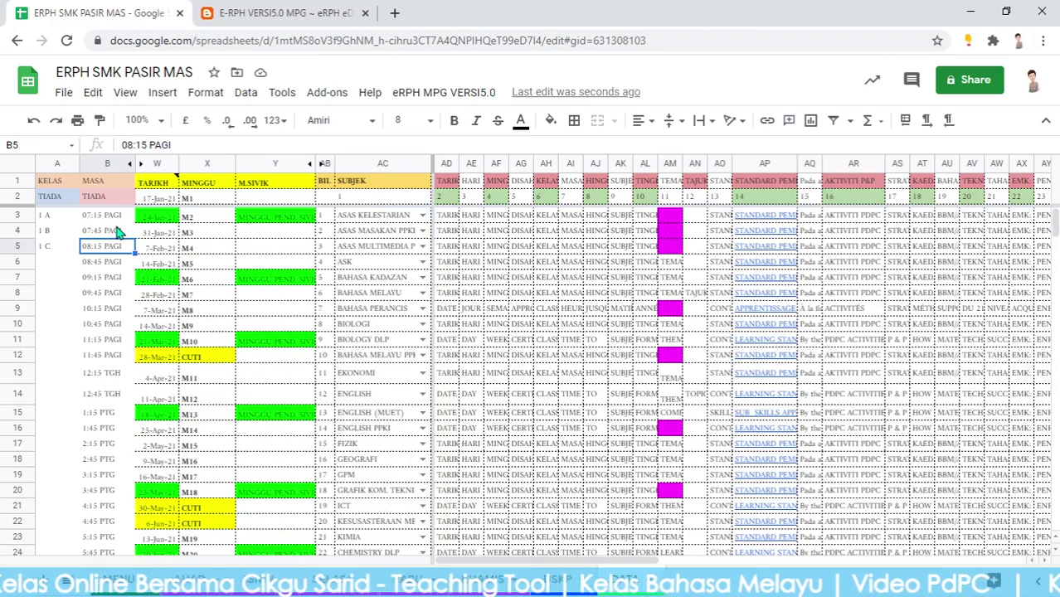
{"action": "left_click", "coordinate": [113, 232]}
{"action": "left_click", "coordinate": [45, 217]}
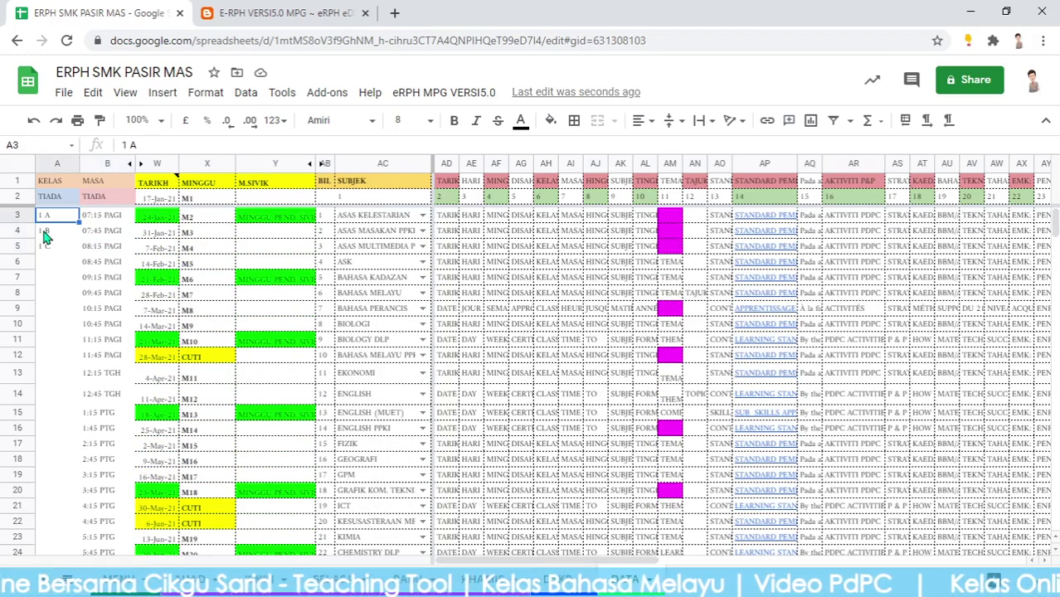
{"action": "left_click", "coordinate": [46, 233]}
{"action": "left_click", "coordinate": [47, 250]}
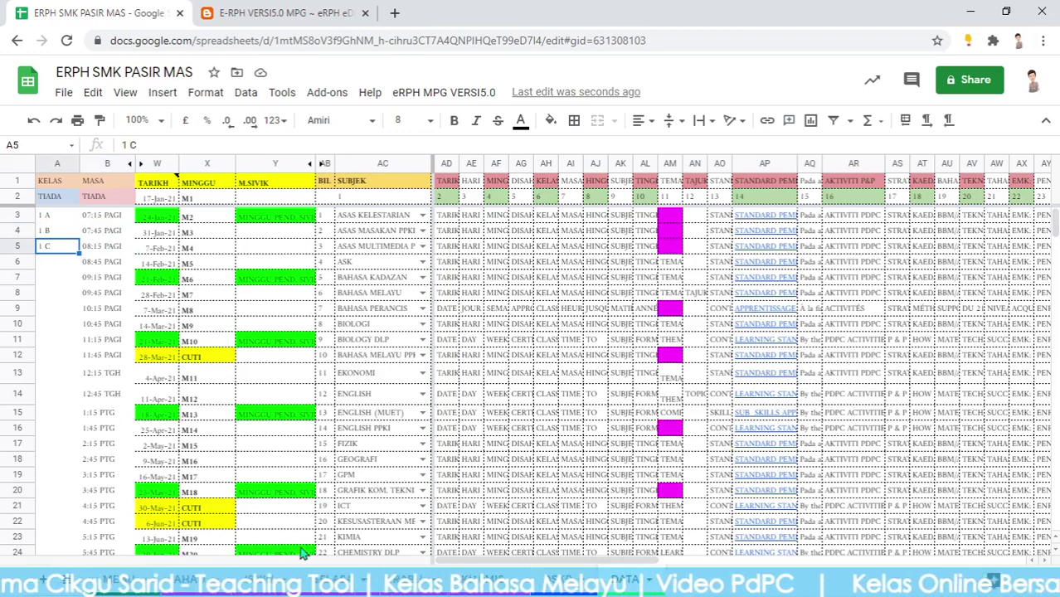
Step: Return to the MENU sheet and correct the title in merged cell D1:G1 to "Rancangan Pengajaran Harian"
{"action": "left_click", "coordinate": [121, 578]}
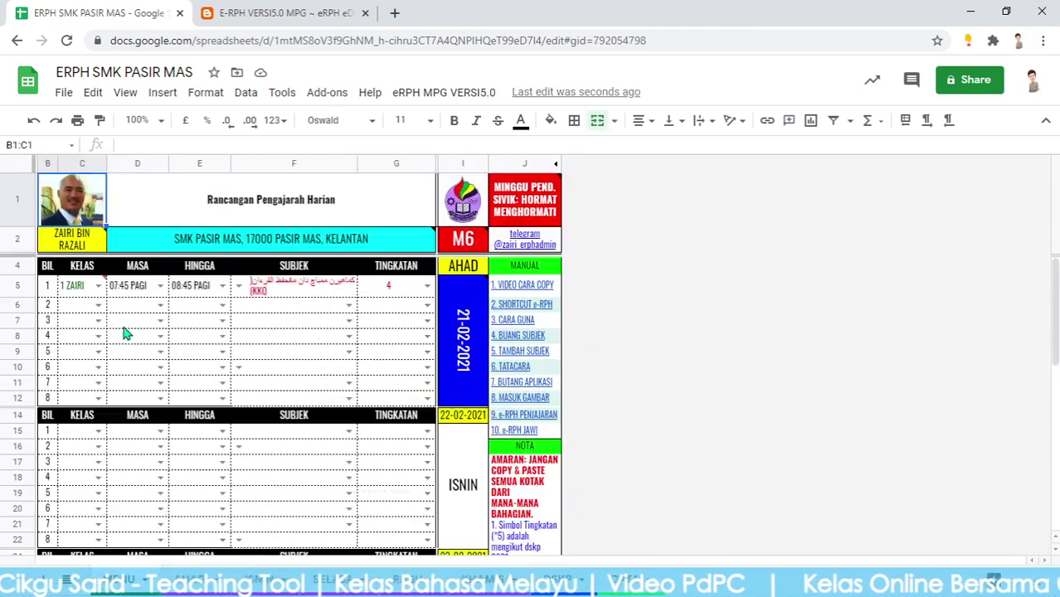
{"action": "left_click", "coordinate": [476, 204]}
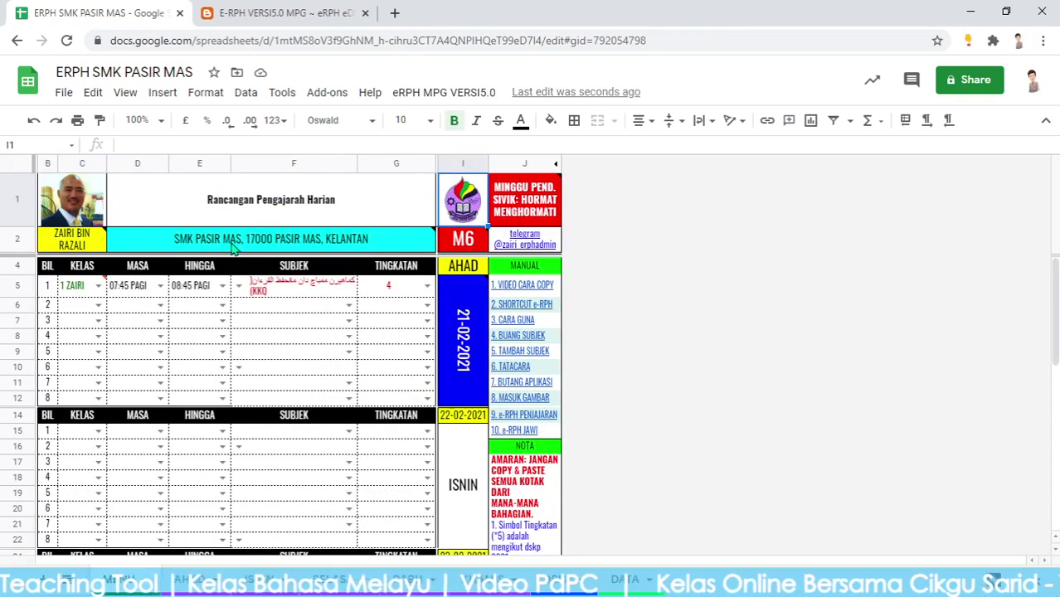
{"action": "left_click", "coordinate": [235, 247]}
{"action": "left_click", "coordinate": [242, 201]}
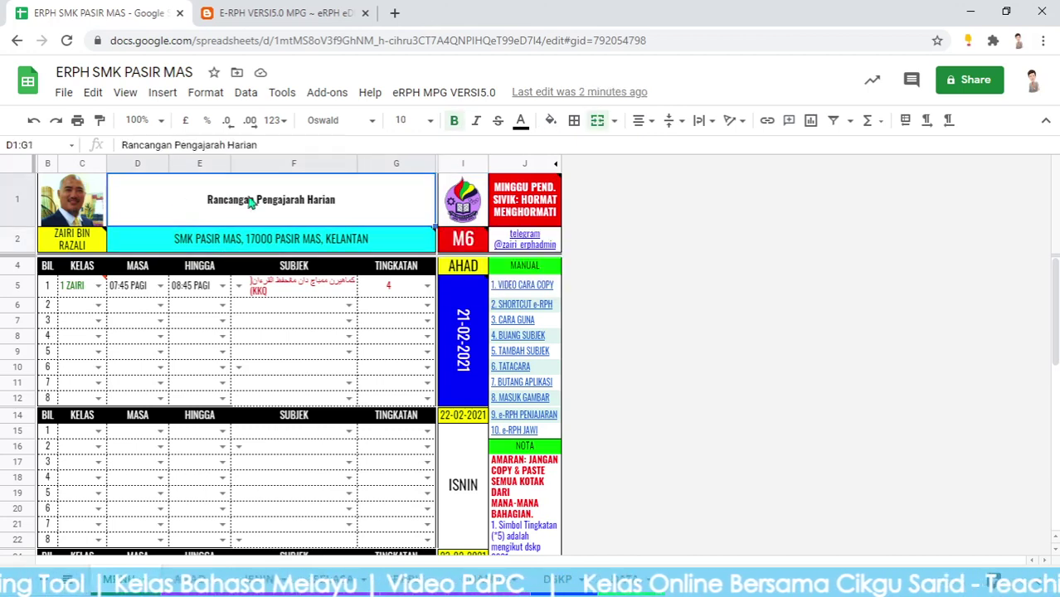
{"action": "double_click", "coordinate": [309, 209]}
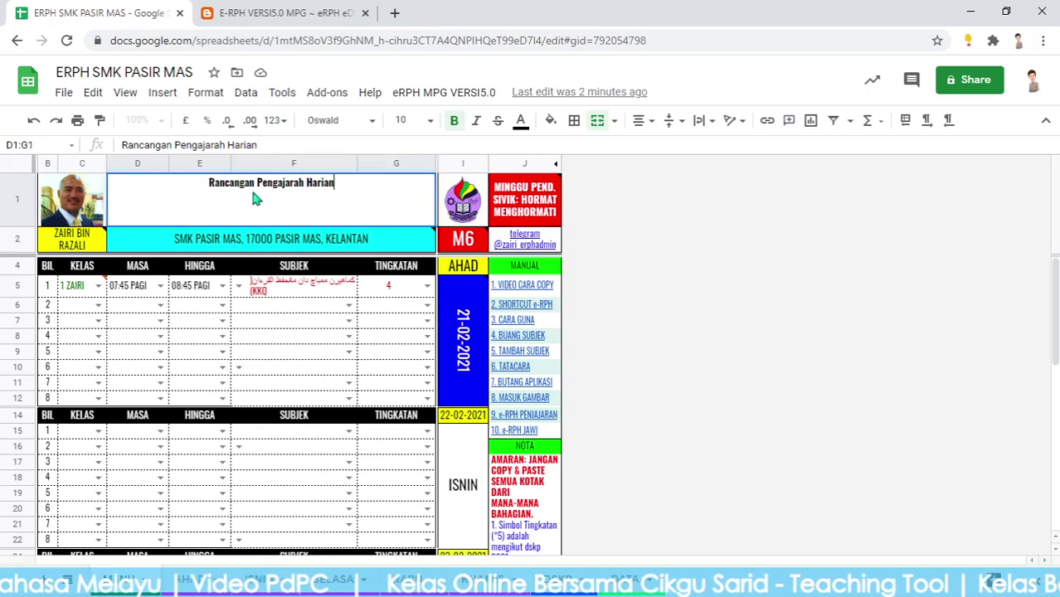
{"action": "left_click", "coordinate": [221, 144]}
{"action": "key", "text": "Delete"}
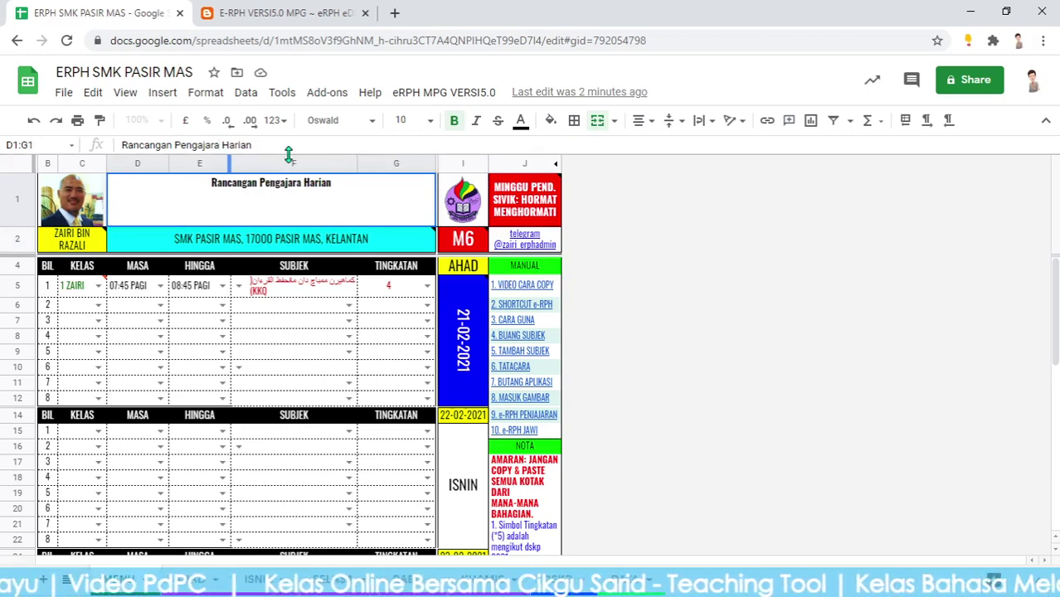
{"action": "type", "text": "n"}
{"action": "left_click", "coordinate": [298, 325]}
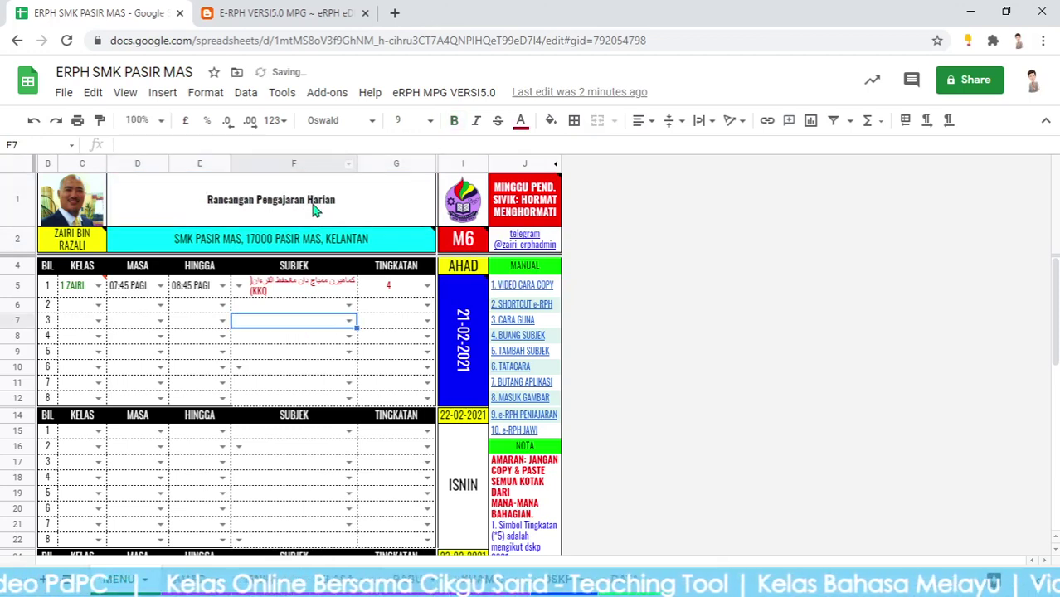
Step: Set the font size of the title in merged cell D1:G1 to 14
{"action": "left_click", "coordinate": [312, 209]}
{"action": "left_click", "coordinate": [431, 122]}
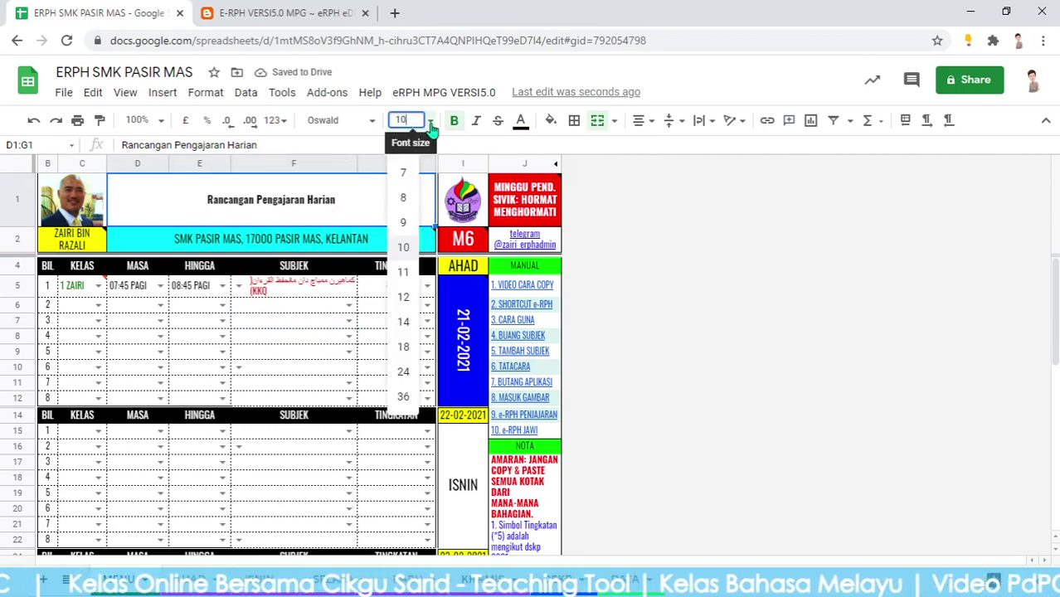
{"action": "left_click", "coordinate": [407, 322]}
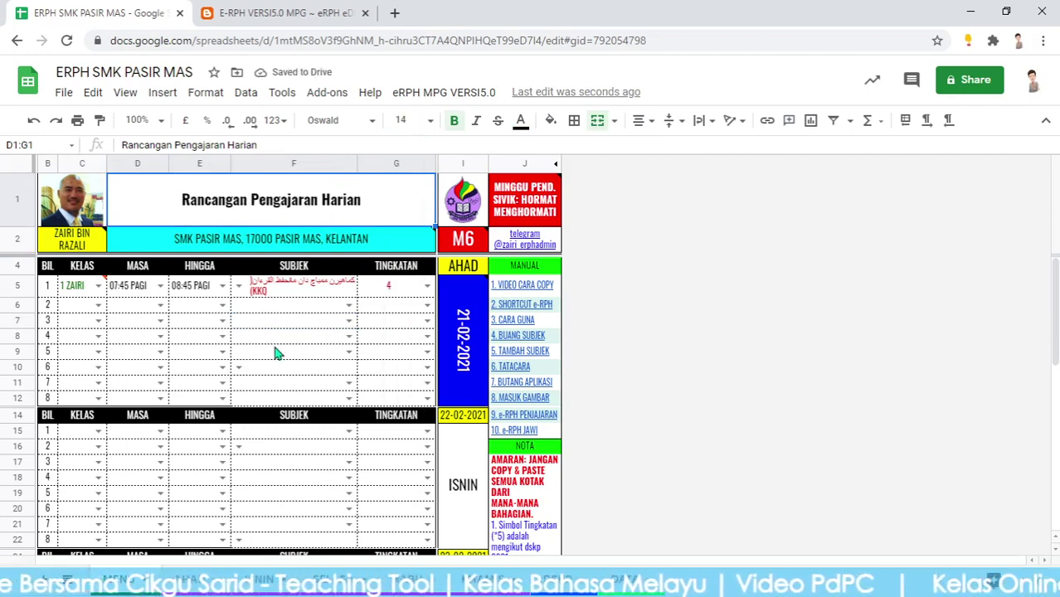
{"action": "left_click", "coordinate": [275, 350]}
Step: Enlarge the title in merged cell D1:G1 to font size 18
{"action": "left_click", "coordinate": [330, 179]}
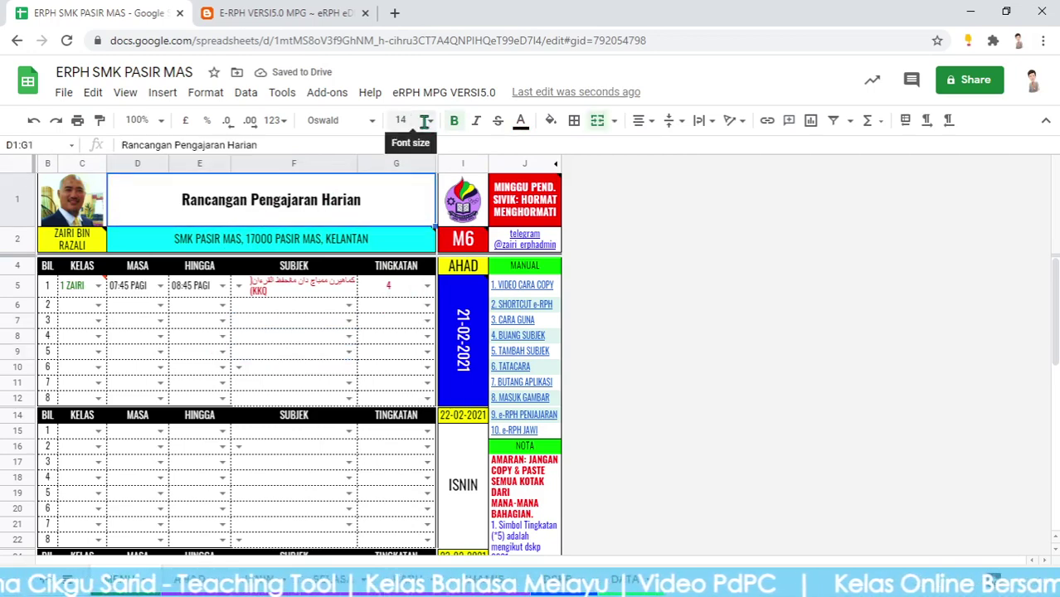
{"action": "left_click", "coordinate": [411, 120]}
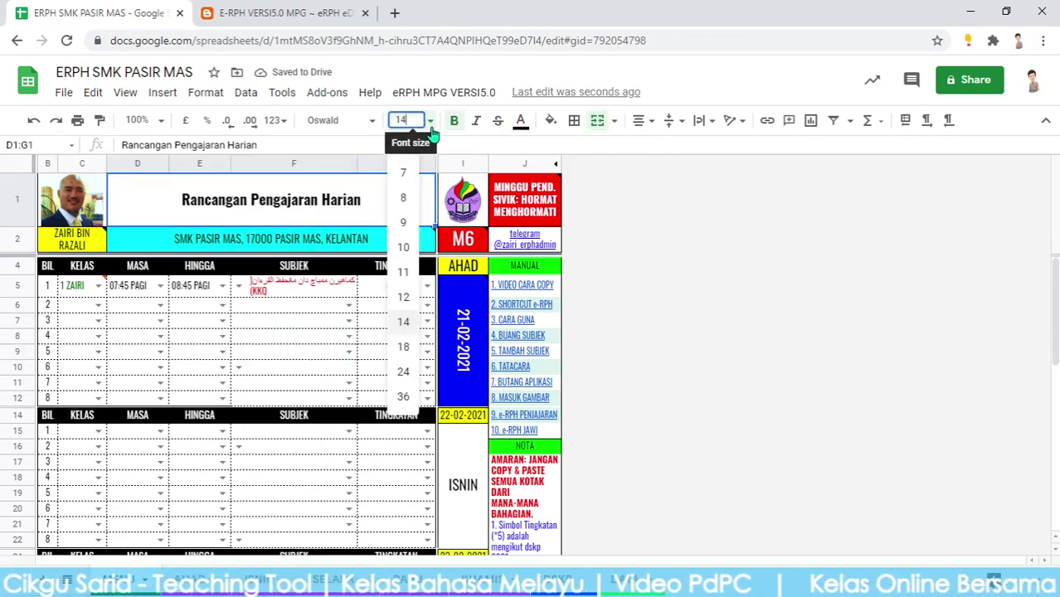
{"action": "left_click", "coordinate": [403, 347]}
{"action": "left_click", "coordinate": [290, 358]}
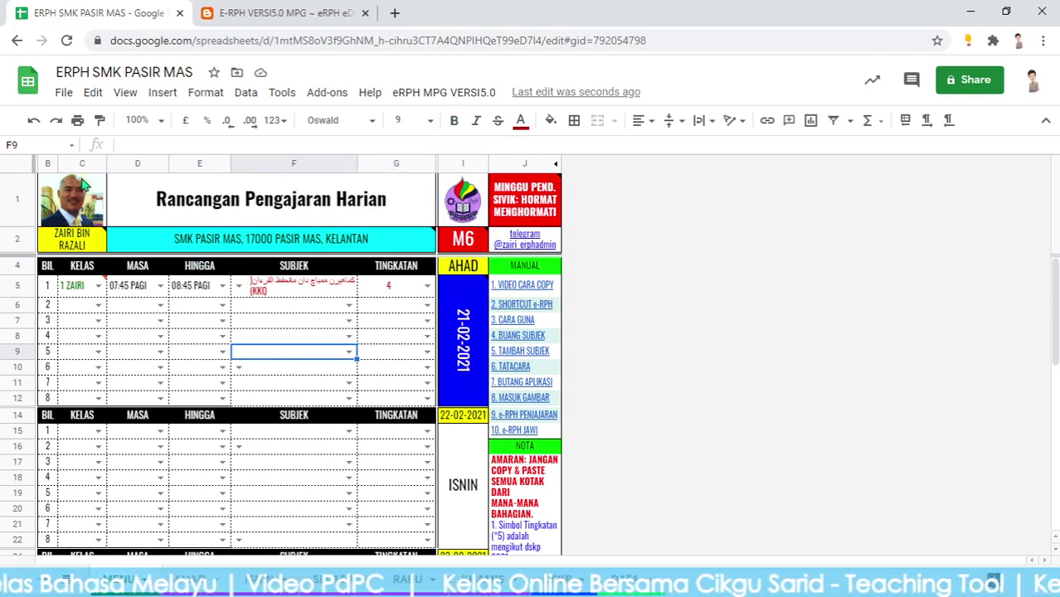
Step: Hide column J of the MENU sheet, which holds the civic week notice, manual links and notes
{"action": "scroll", "coordinate": [420, 345], "scroll_direction": "down", "scroll_amount": 6}
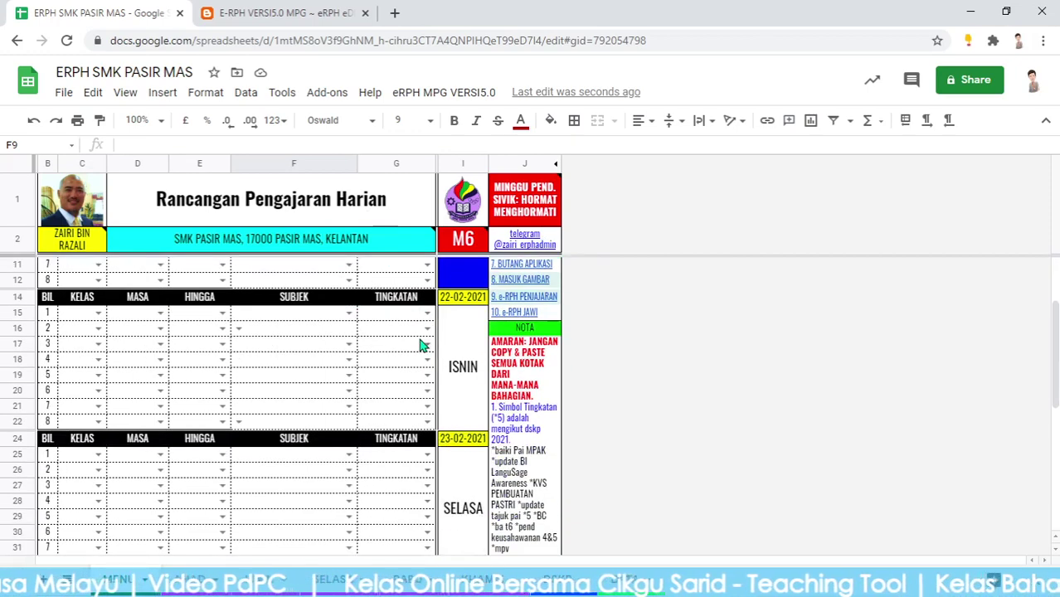
{"action": "scroll", "coordinate": [420, 345], "scroll_direction": "up", "scroll_amount": 5}
{"action": "scroll", "coordinate": [421, 345], "scroll_direction": "up", "scroll_amount": 2}
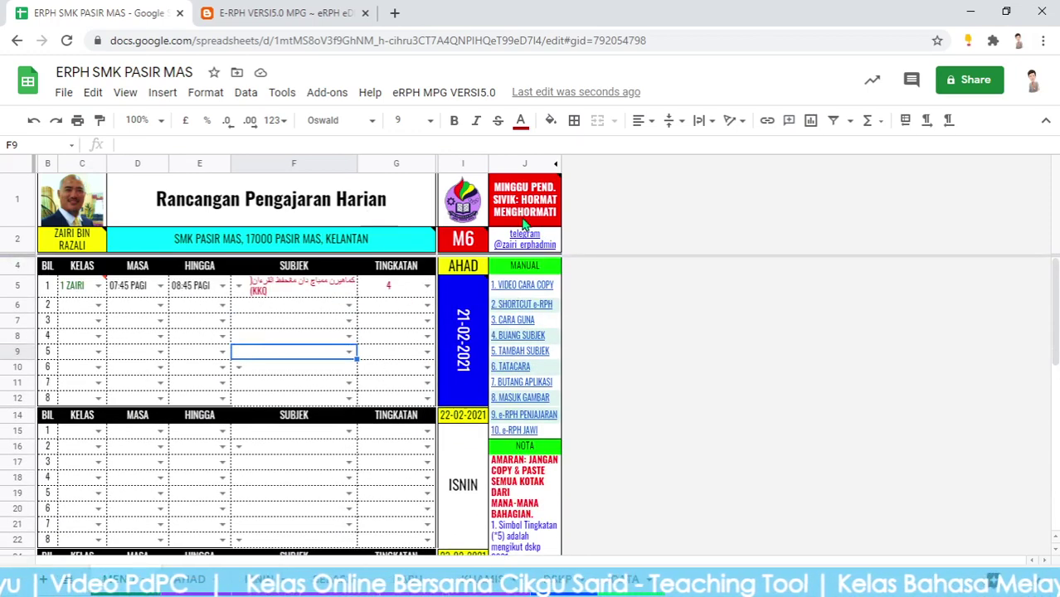
{"action": "left_click", "coordinate": [525, 164]}
{"action": "right_click", "coordinate": [532, 167]}
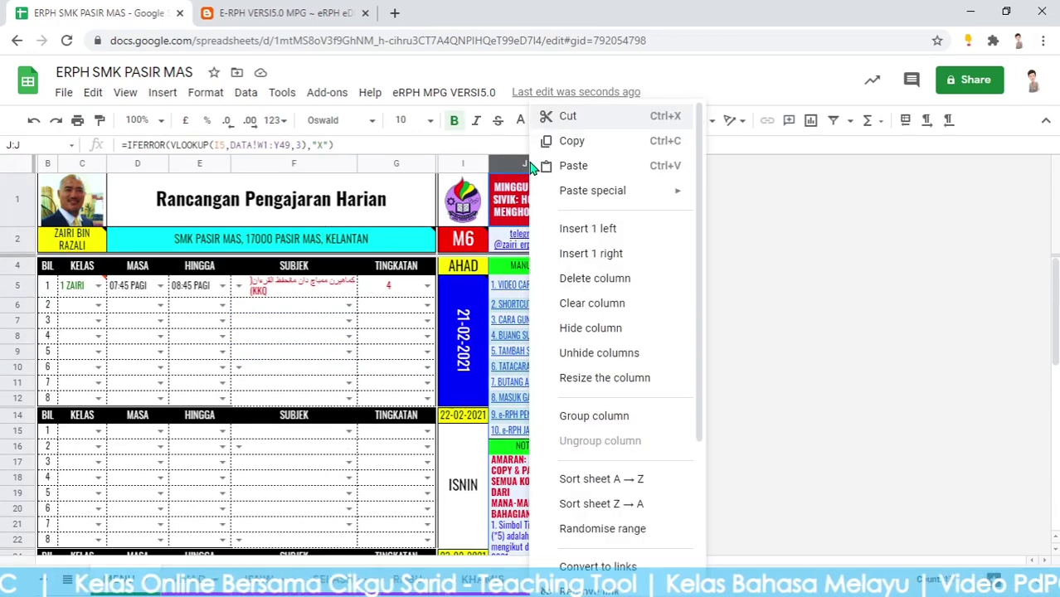
{"action": "left_click", "coordinate": [590, 330]}
{"action": "left_click", "coordinate": [317, 340]}
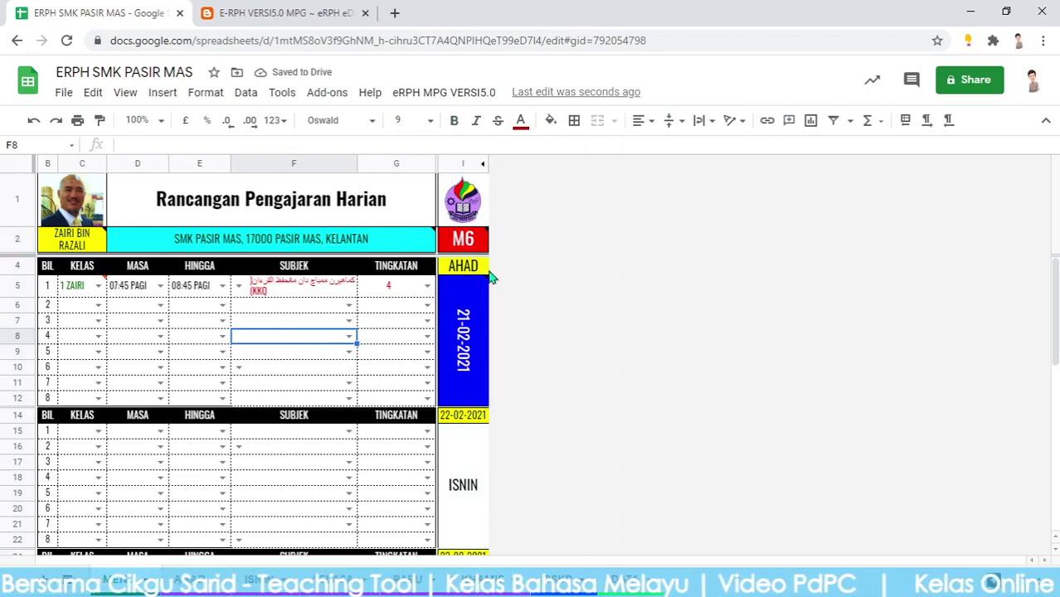
{"action": "scroll", "coordinate": [235, 415], "scroll_direction": "down", "scroll_amount": 9}
{"action": "scroll", "coordinate": [237, 416], "scroll_direction": "down", "scroll_amount": 2}
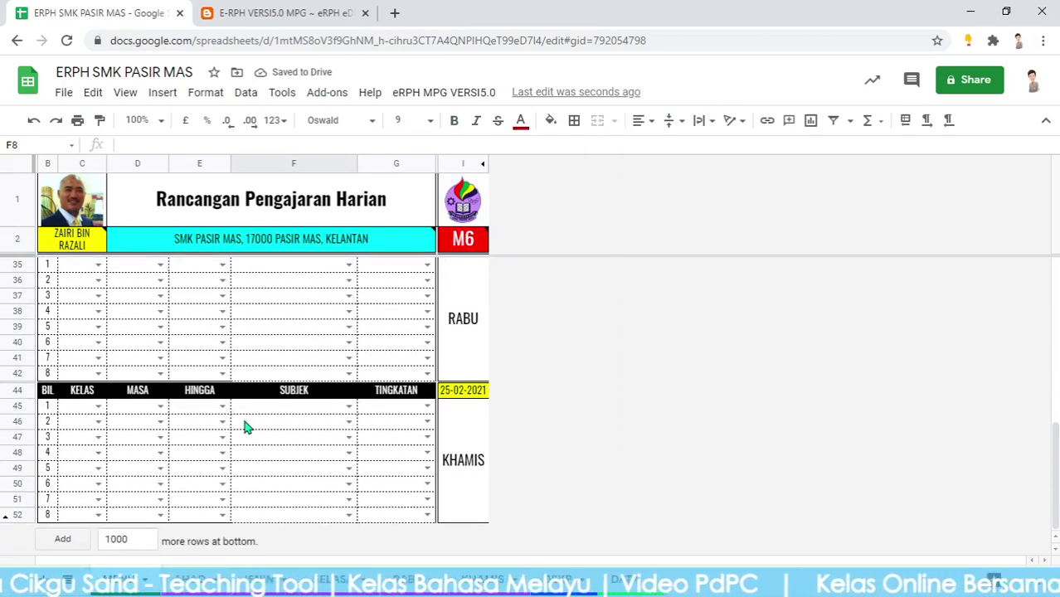
{"action": "scroll", "coordinate": [246, 427], "scroll_direction": "up", "scroll_amount": 10}
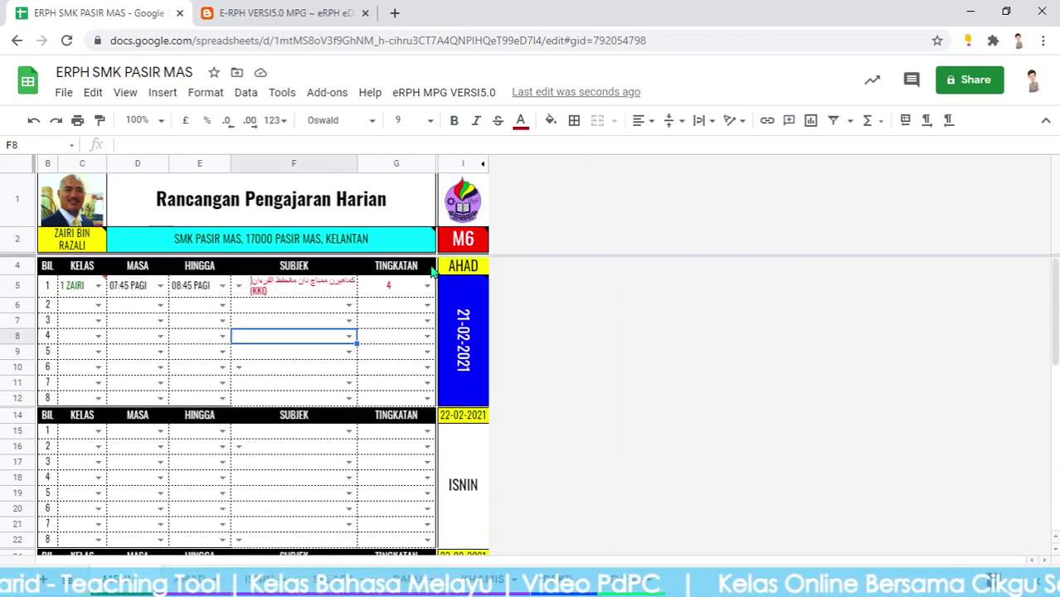
{"action": "scroll", "coordinate": [296, 417], "scroll_direction": "down", "scroll_amount": 10}
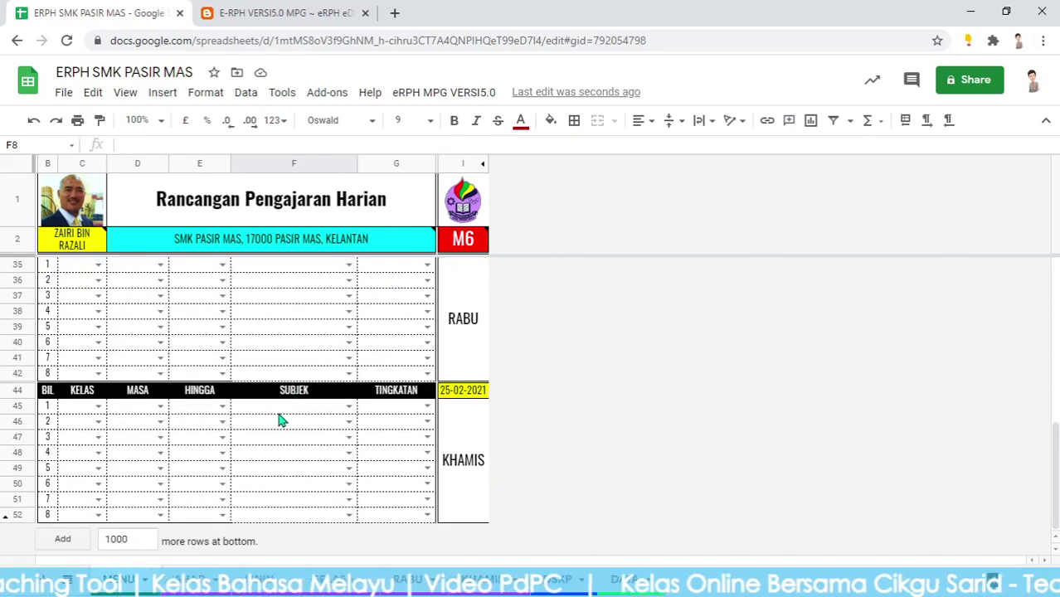
{"action": "scroll", "coordinate": [280, 420], "scroll_direction": "up", "scroll_amount": 10}
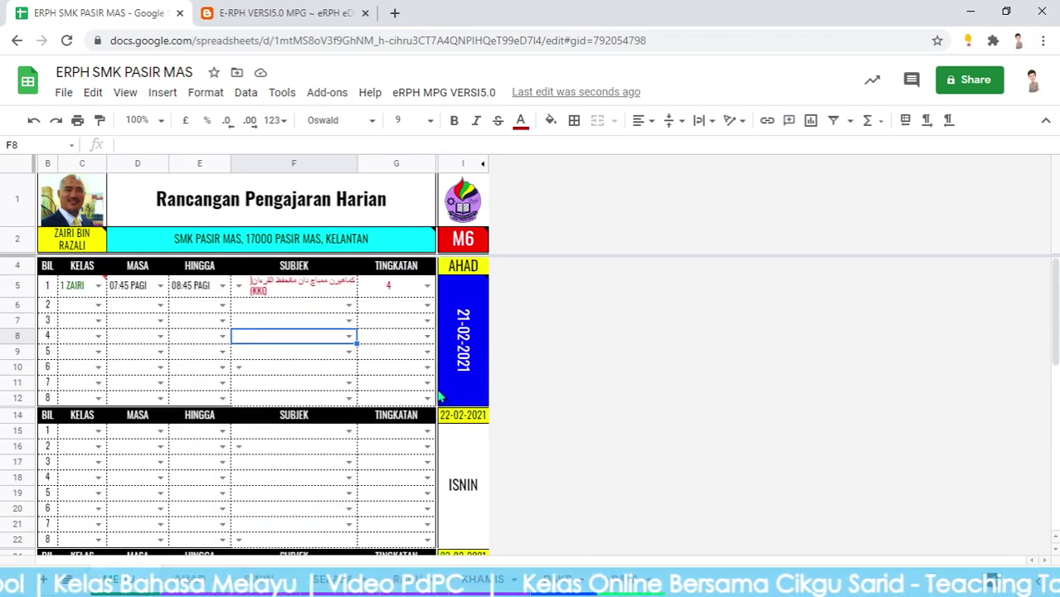